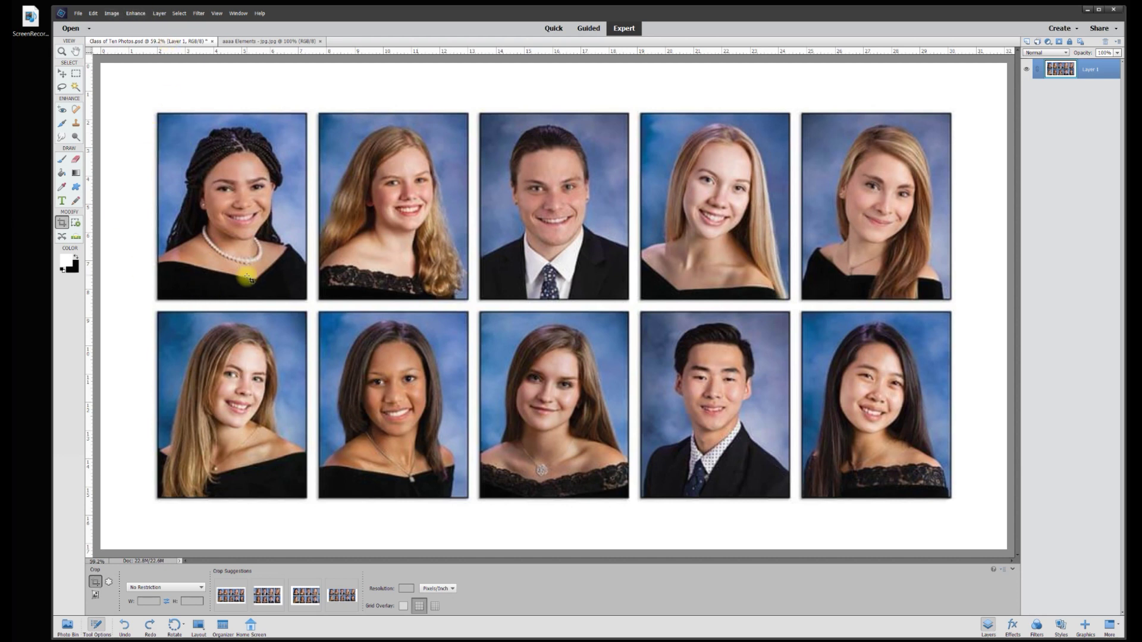
- Select the first top-row portrait with a rectangular marquee of about 5.2 × 6.5 in and copy it to a new layer
key(v)
scroll(580, 351, up, 1)
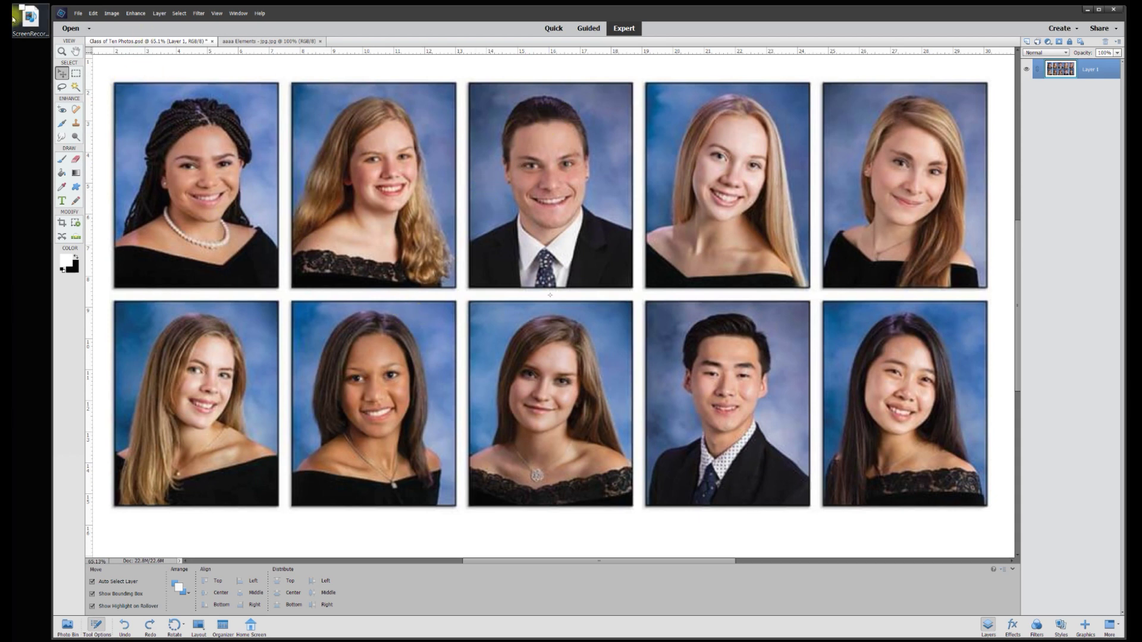
click(76, 73)
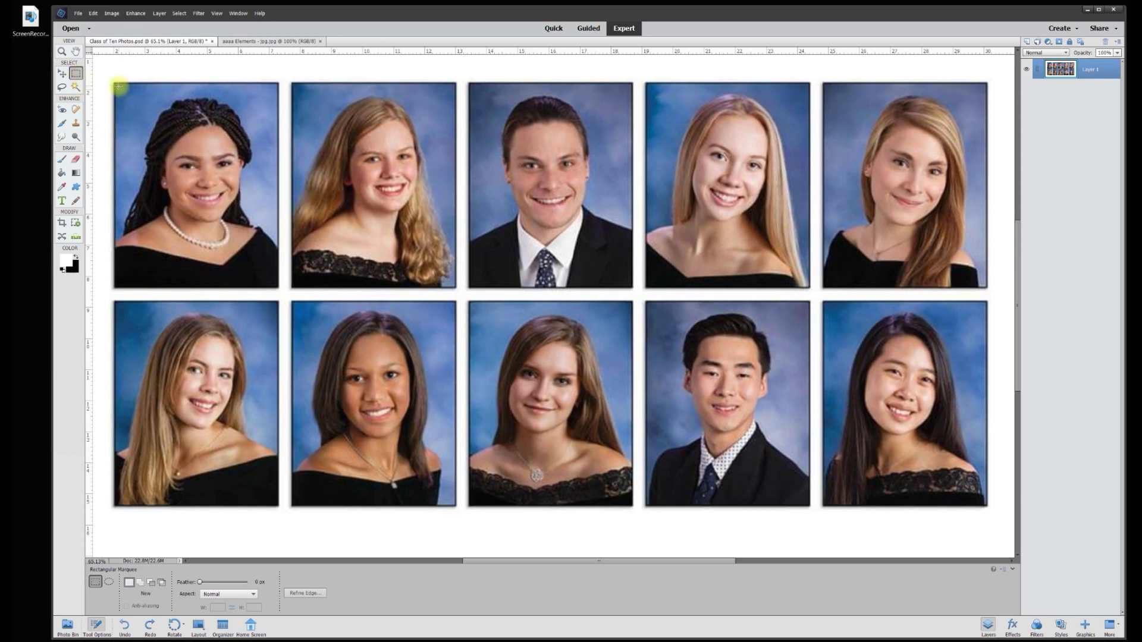
drag(117, 85, 277, 287)
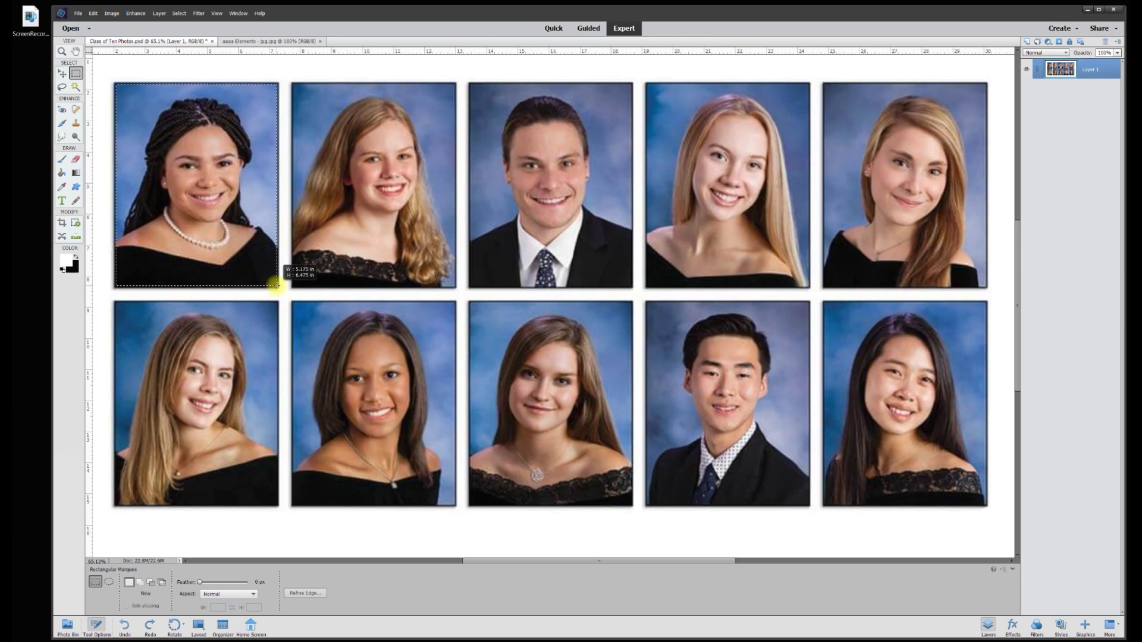
drag(276, 287, 277, 287)
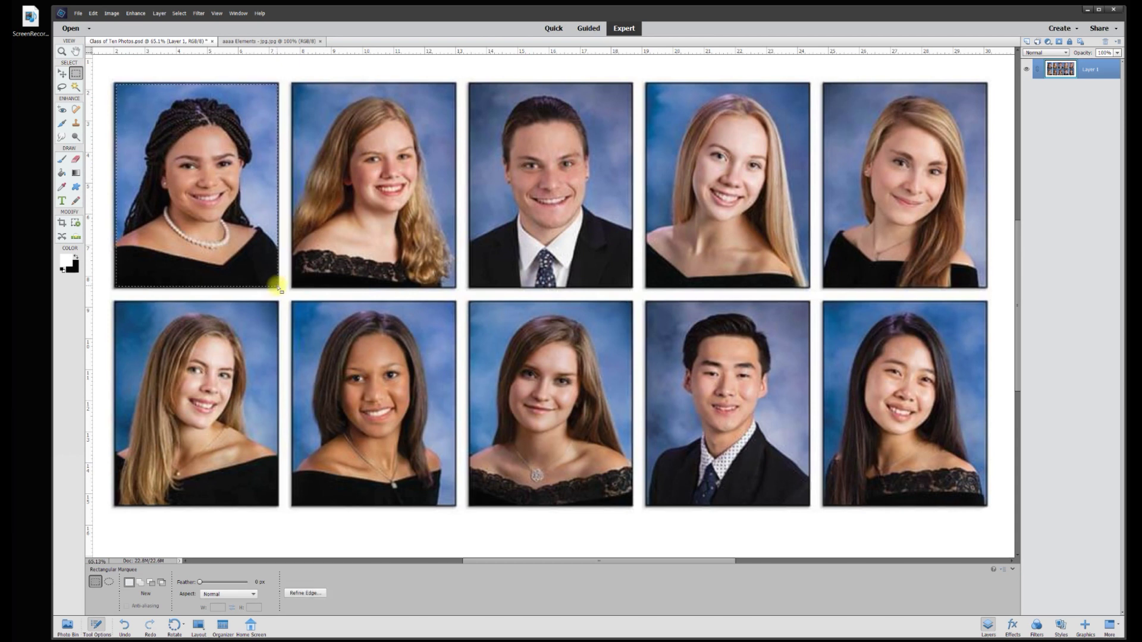
right_click(206, 188)
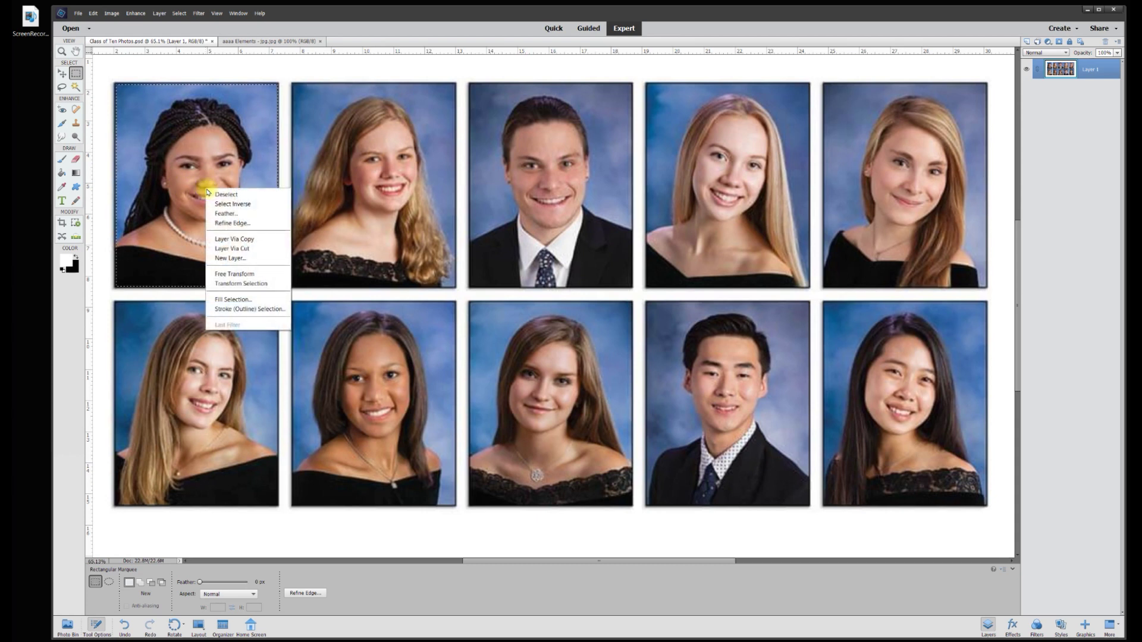
click(243, 240)
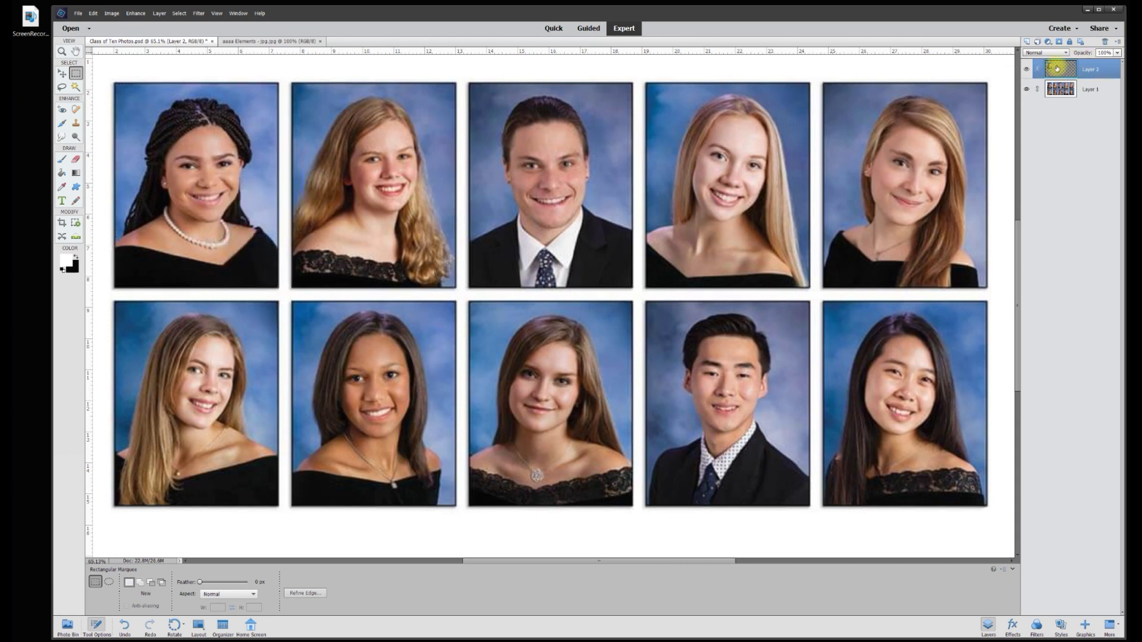
- Hide Layer 1 and toggle Layer 2's visibility to check the isolated copy of the first portrait
click(1029, 91)
click(1027, 70)
click(1027, 69)
click(1028, 70)
click(1027, 69)
- Show Layer 1 again and copy its second top-row portrait to a new layer from a rectangular selection
click(1046, 90)
click(1029, 91)
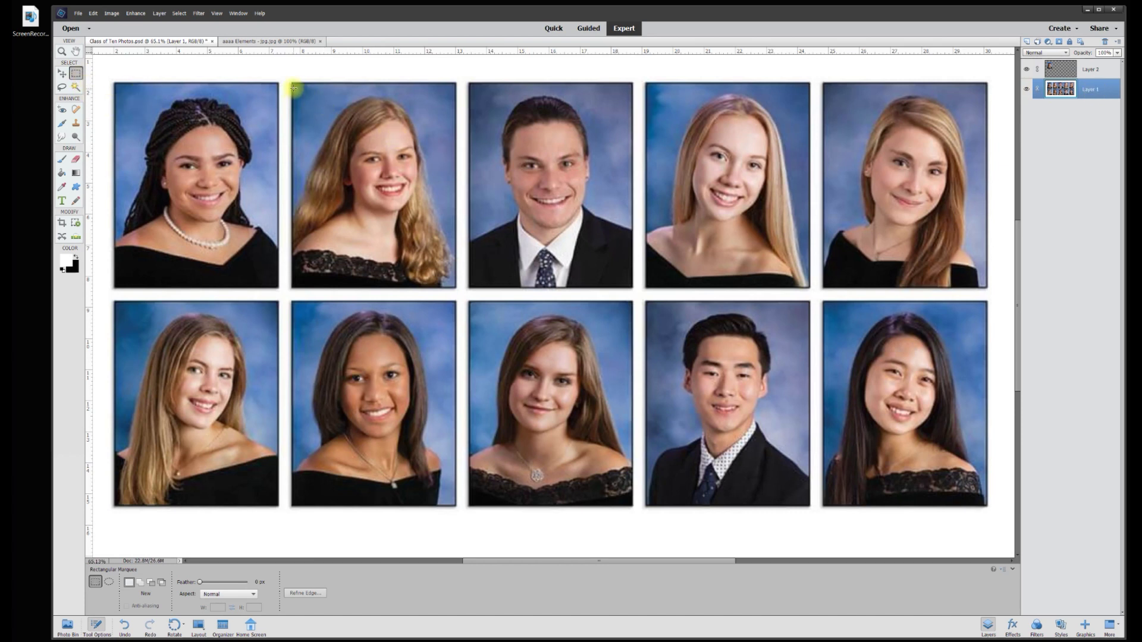
drag(294, 85, 454, 286)
right_click(380, 184)
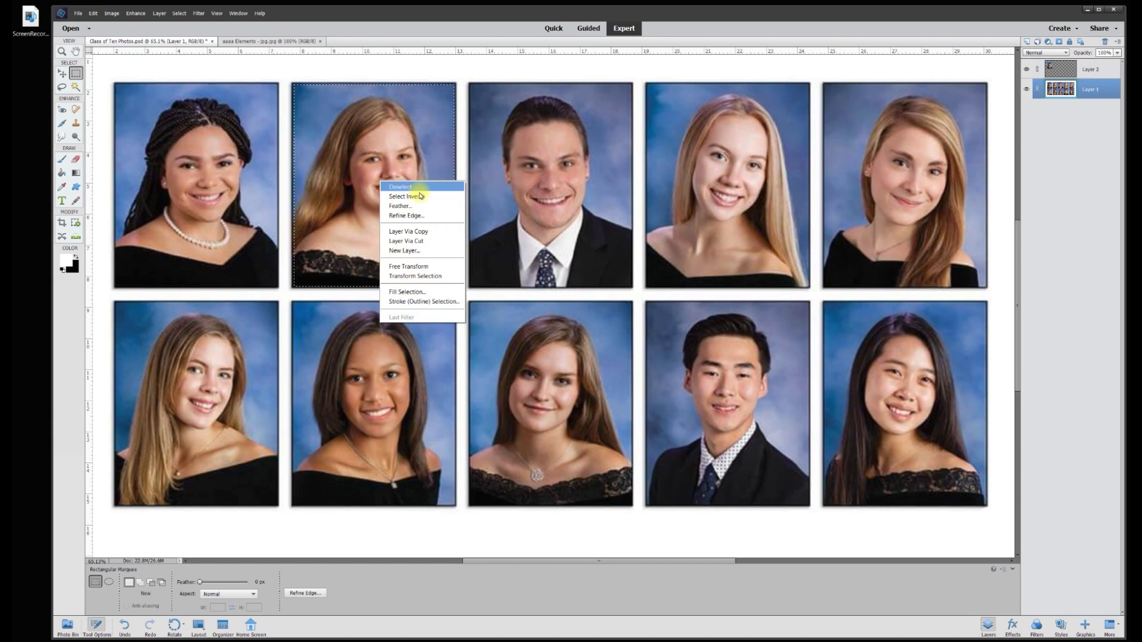
click(419, 232)
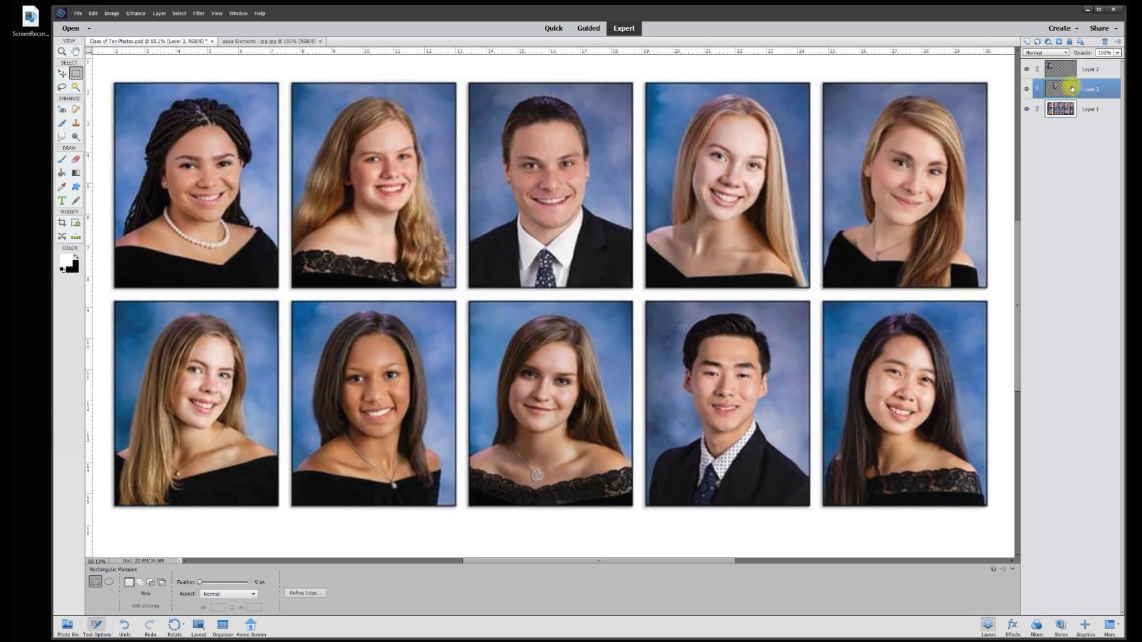
- Hide Layer 1 and toggle Layers 3 and 2 on and off to check the two copied portraits
click(1030, 90)
click(1026, 109)
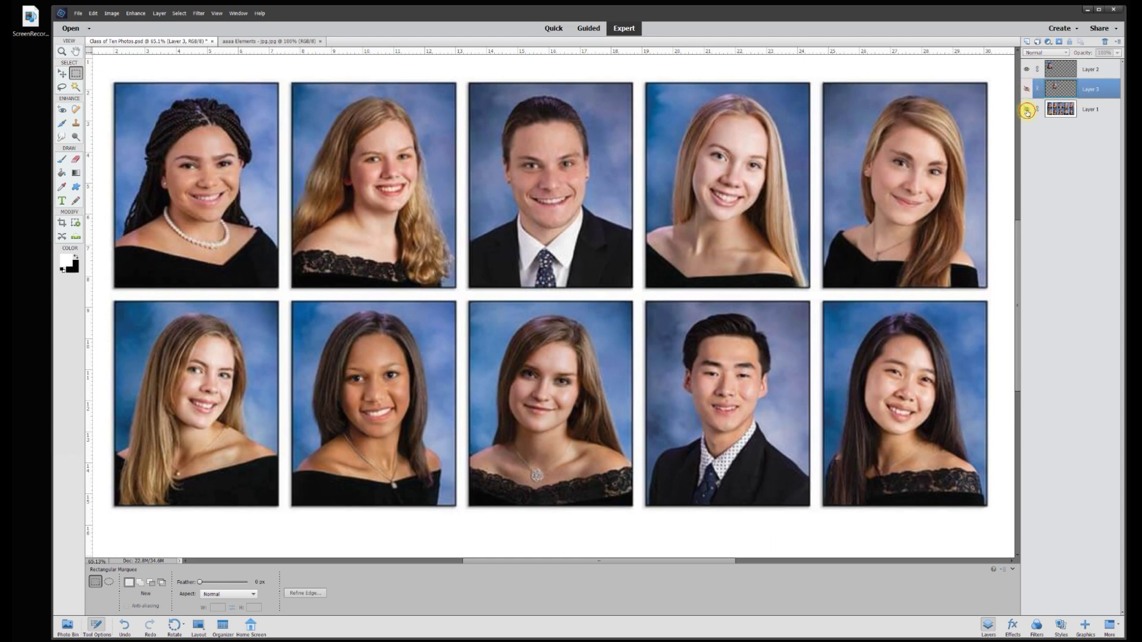
click(1026, 90)
click(1026, 90)
click(1027, 90)
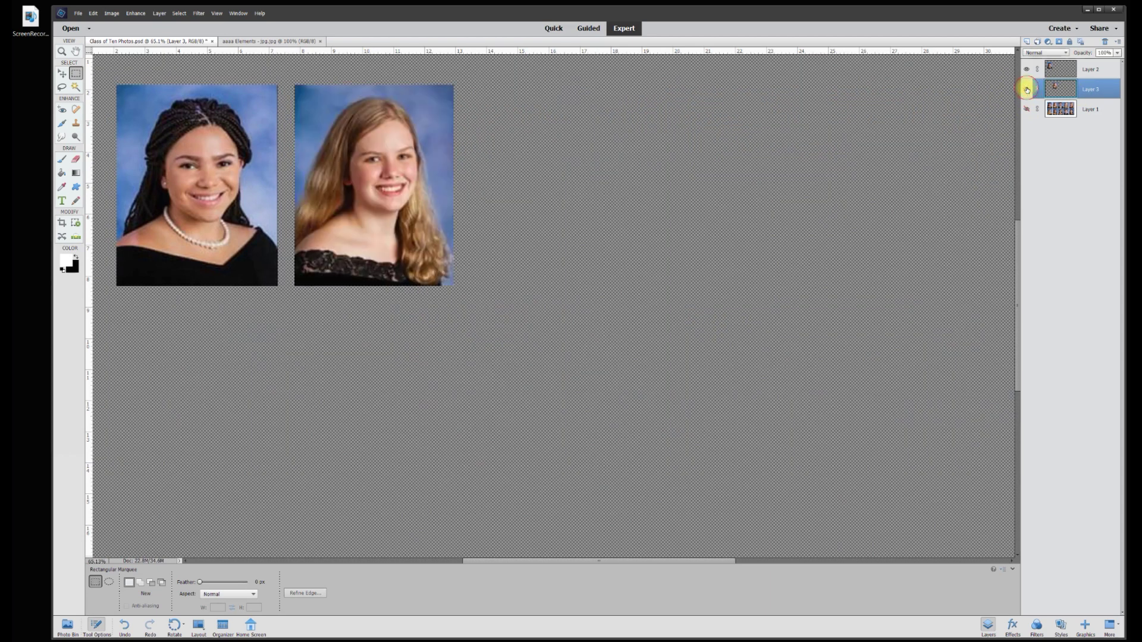
click(1027, 71)
click(1027, 70)
click(1028, 70)
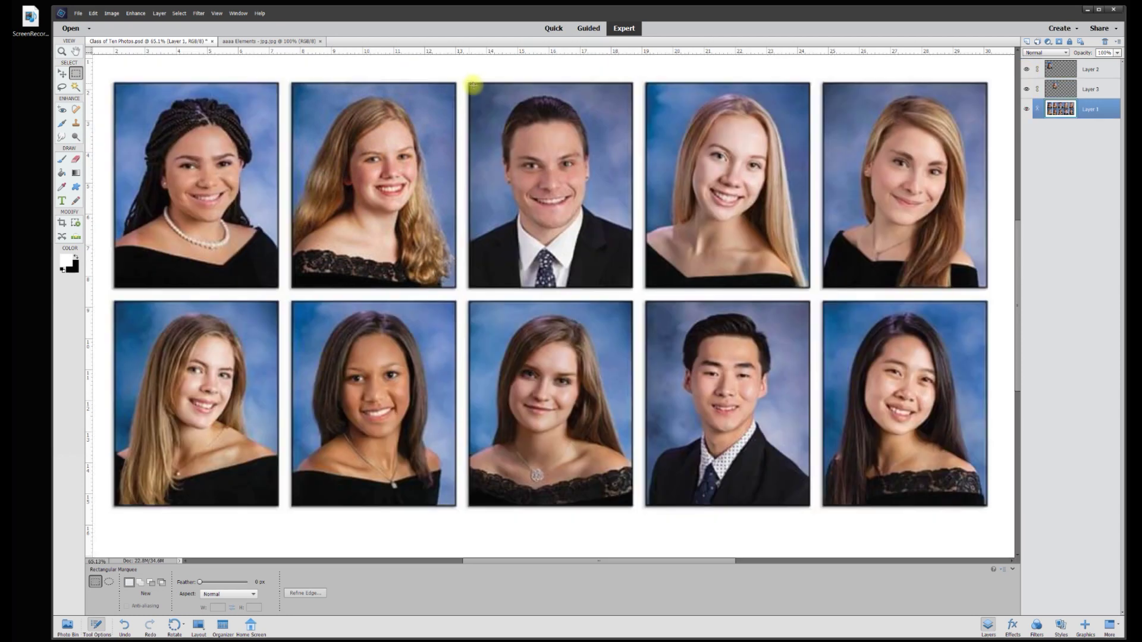
- Copy the third, fourth and fifth top-row portraits from Layer 1 to separate new layers using rectangular selections
drag(471, 87, 629, 285)
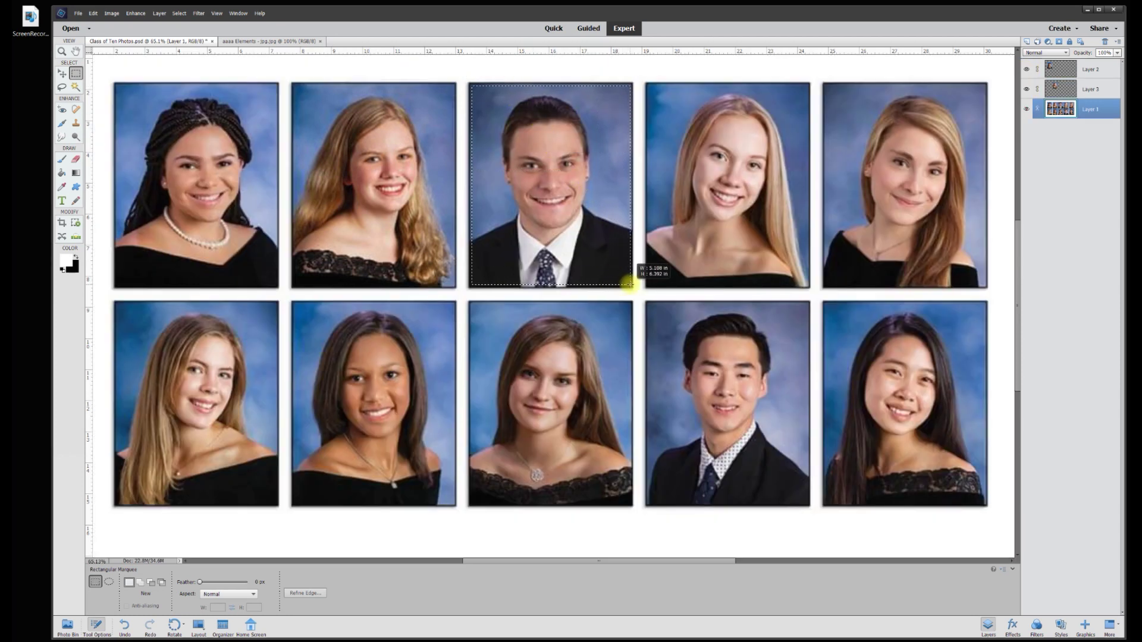
right_click(548, 161)
click(571, 196)
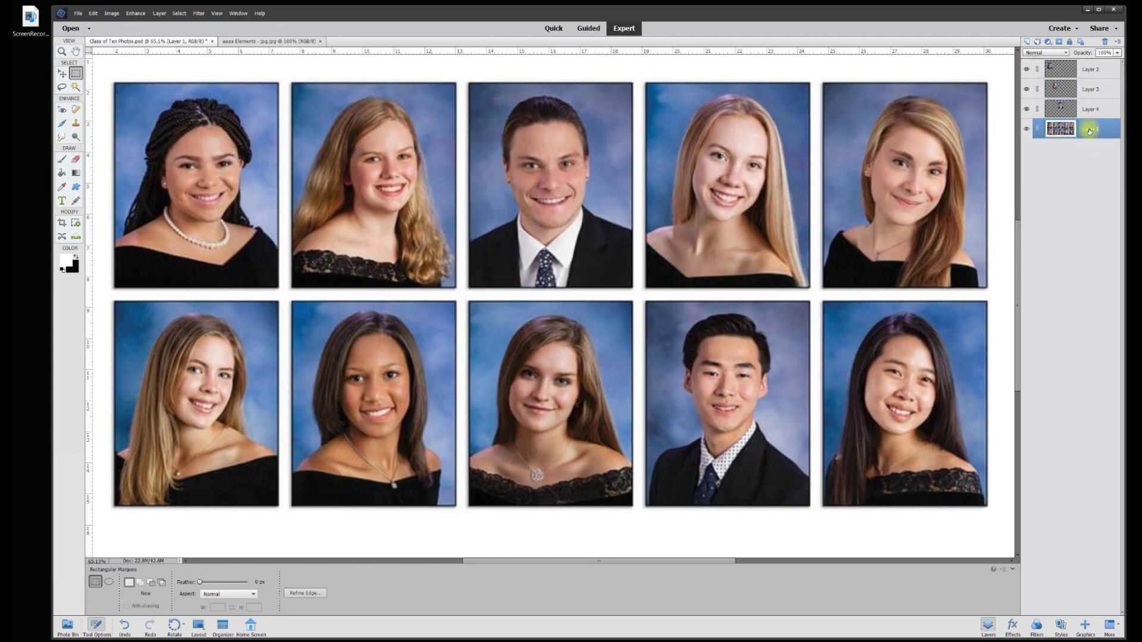
drag(649, 87, 809, 286)
right_click(731, 174)
click(754, 209)
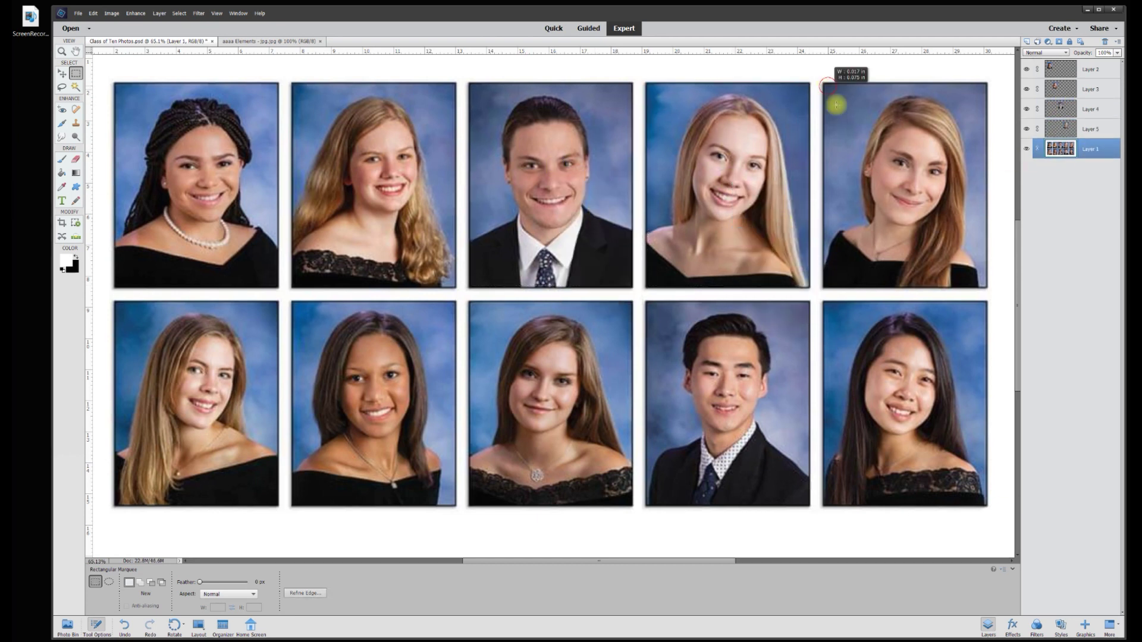
right_click(924, 181)
click(947, 217)
- Copy the first three bottom-row portraits from Layer 1 to separate new layers using rectangular selections
drag(117, 304, 277, 504)
right_click(209, 393)
click(233, 431)
drag(295, 303, 453, 500)
key(ctrl+j)
drag(472, 304, 630, 504)
key(ctrl+j)
- Copy the last two bottom-row portraits from Layer 1 to separate new layers using rectangular selections
drag(648, 304, 808, 505)
right_click(672, 381)
click(765, 434)
drag(826, 303, 986, 504)
right_click(932, 388)
click(954, 424)
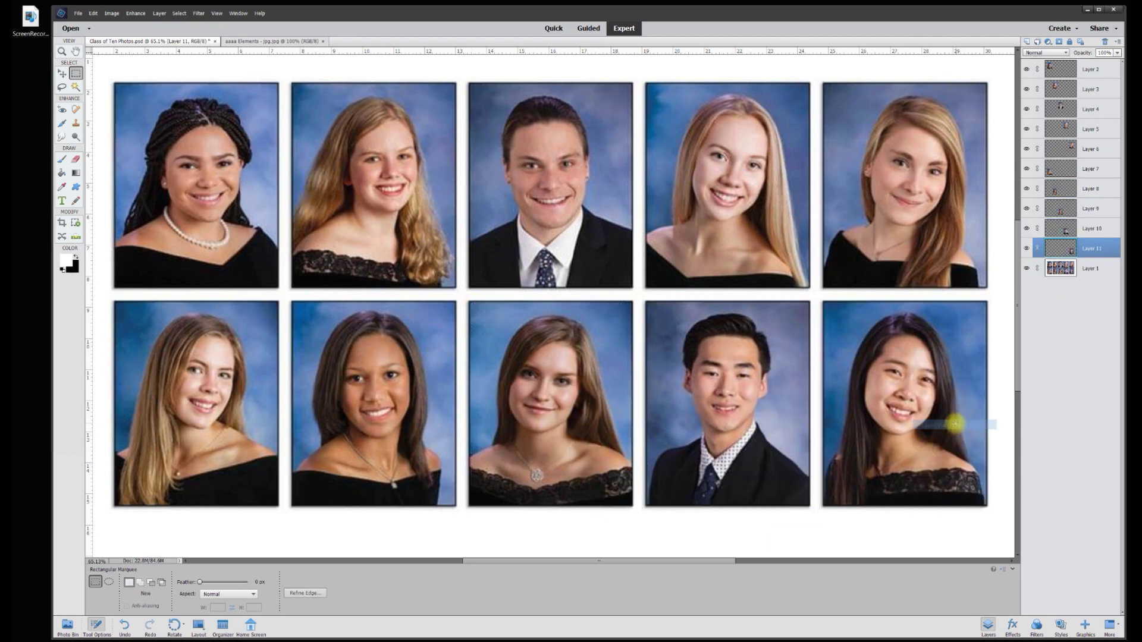
- Hide the original Layer 1 and move the five top-row portraits individually to new positions
click(1030, 269)
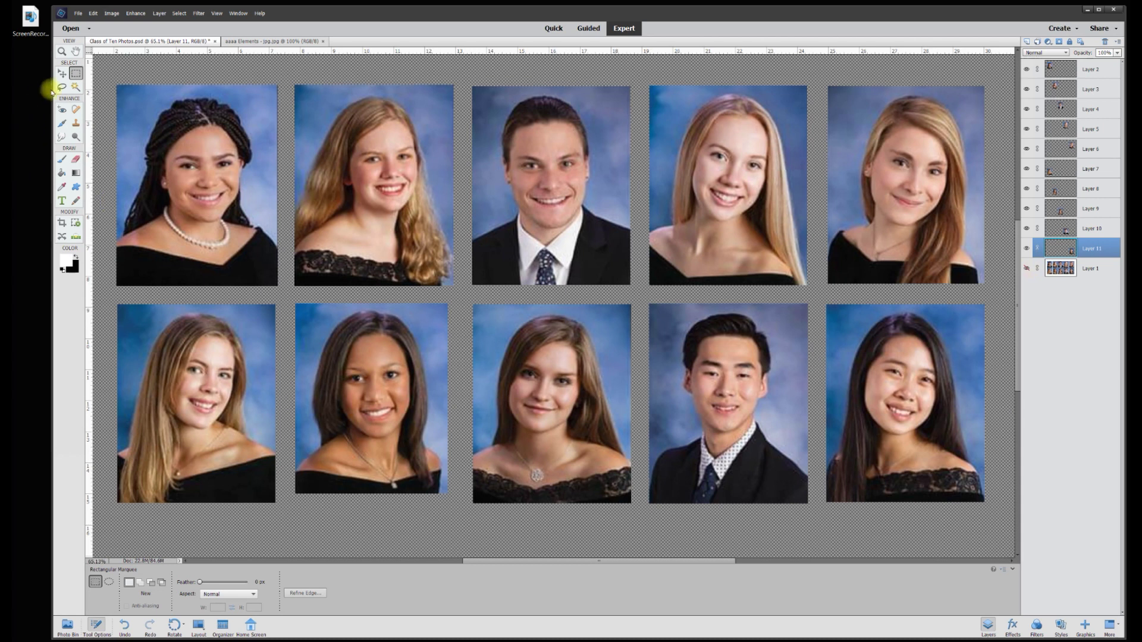
click(63, 73)
key(ctrl+minus)
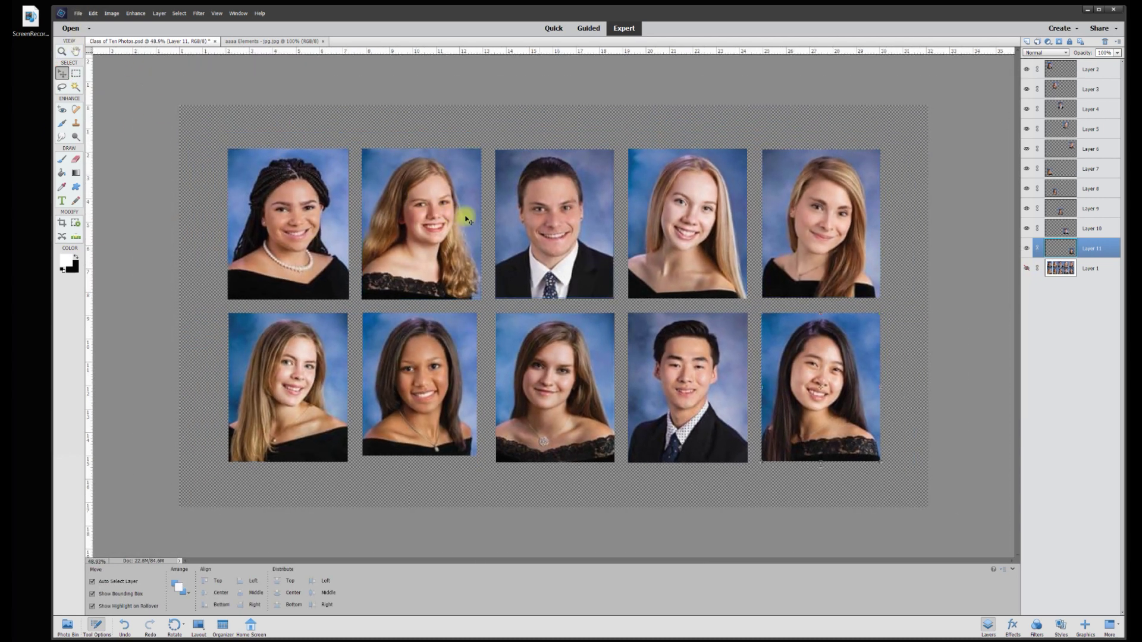
drag(311, 225, 329, 247)
drag(423, 194, 445, 219)
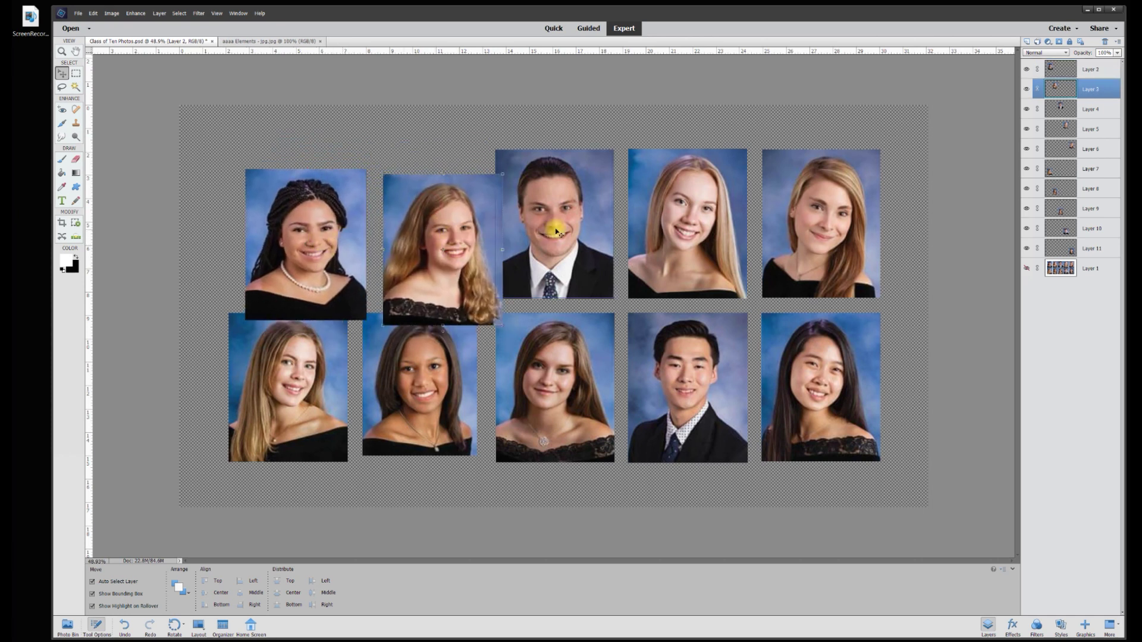
drag(538, 191, 549, 258)
drag(662, 213, 624, 208)
mouse_move(832, 216)
mouse_down()
mouse_move(808, 245)
mouse_move(850, 215)
mouse_up()
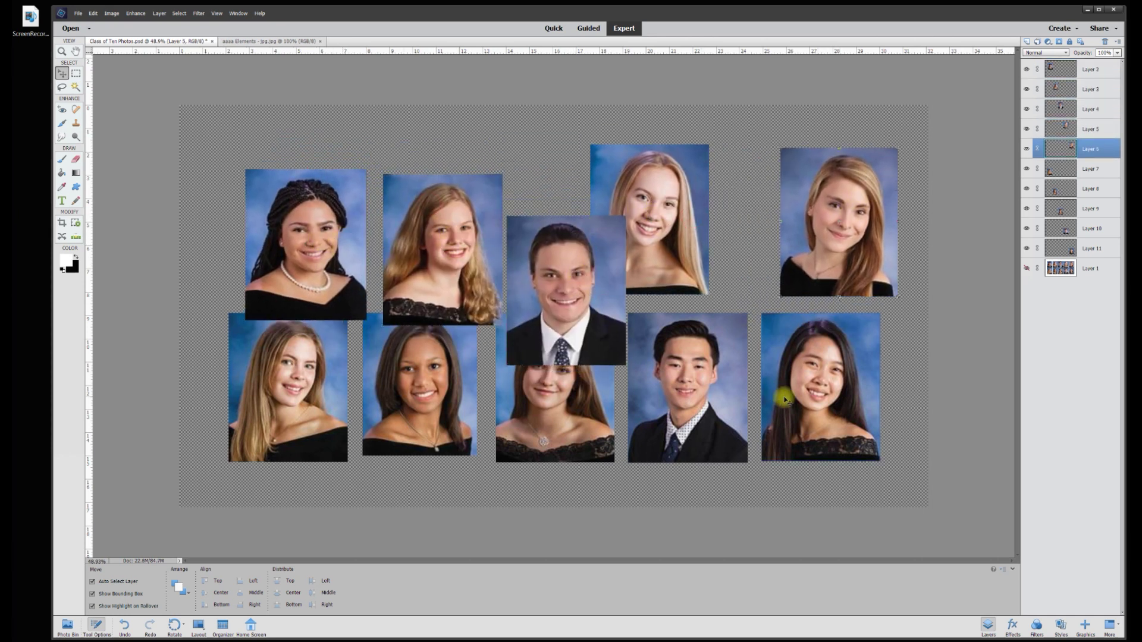
- Move the first four top-row portraits back into a row and reposition the last bottom-row portrait below the fifth one
drag(784, 397, 807, 389)
drag(543, 224, 540, 152)
drag(441, 204, 429, 171)
drag(328, 207, 314, 179)
drag(667, 202, 714, 201)
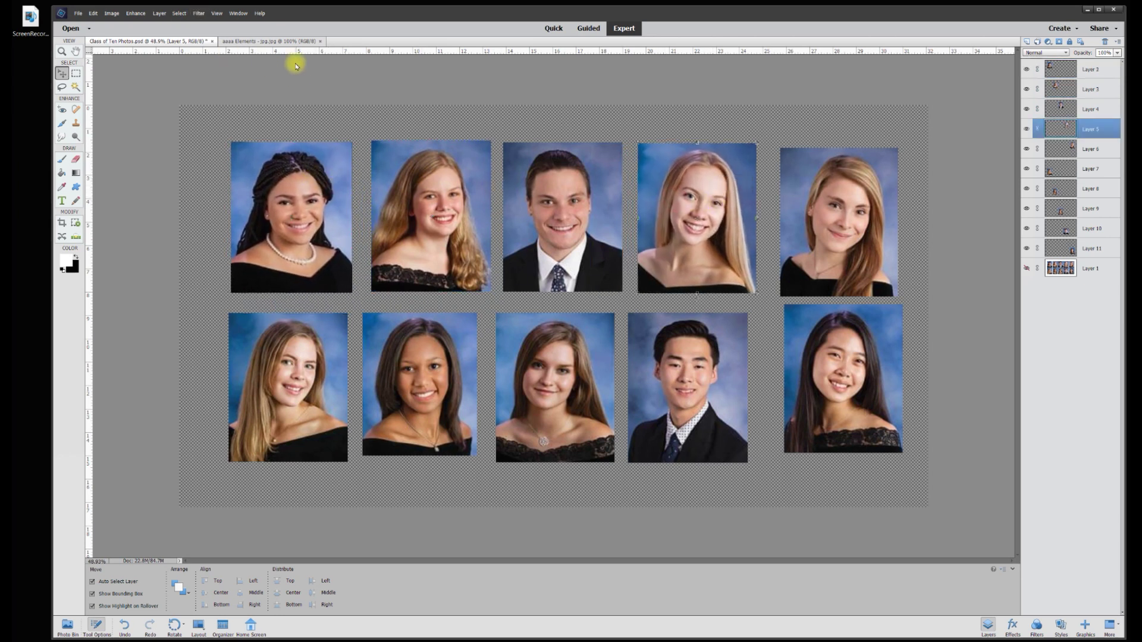
mouse_move(833, 382)
mouse_down()
mouse_move(803, 389)
mouse_move(820, 391)
mouse_up()
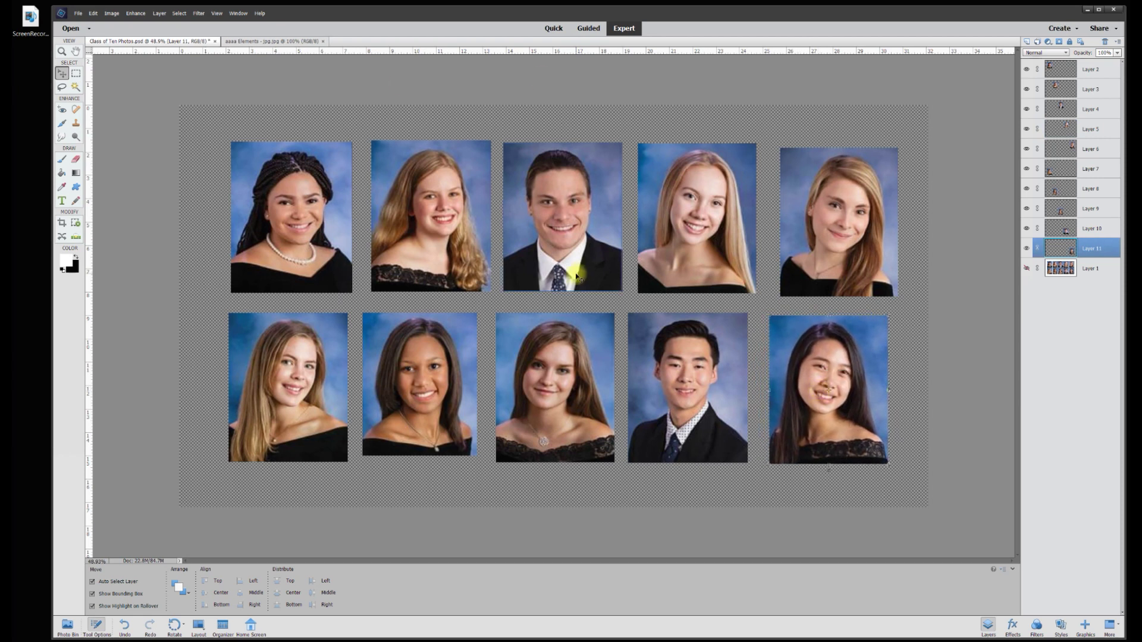
click(318, 217)
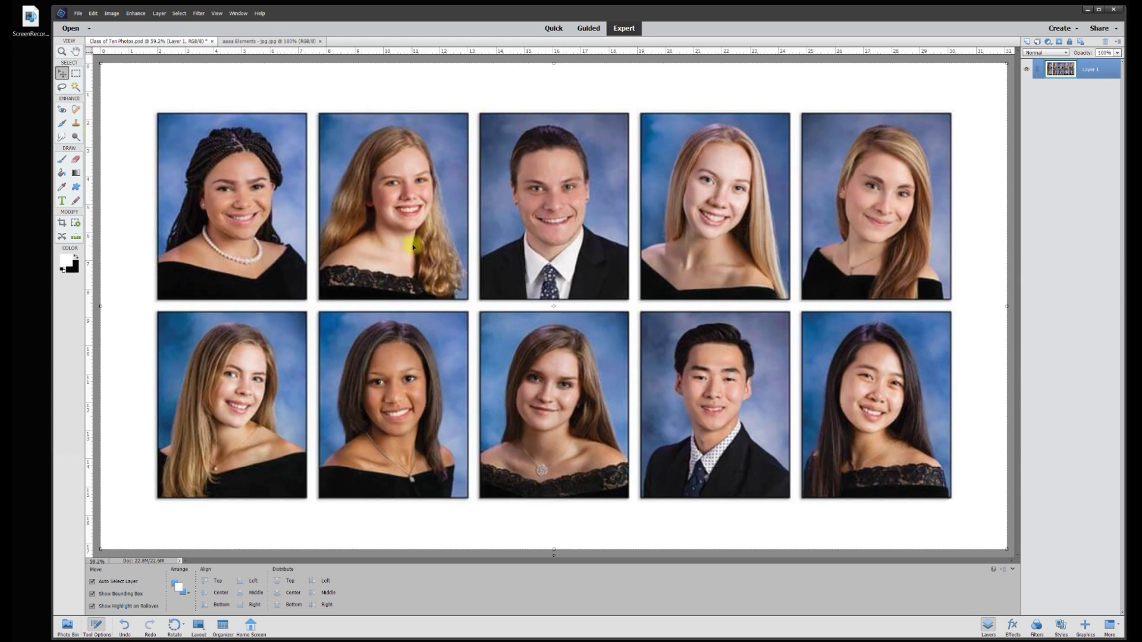
- Crop the ten-portrait sheet to the first top-row portrait, just inside its black border
click(62, 223)
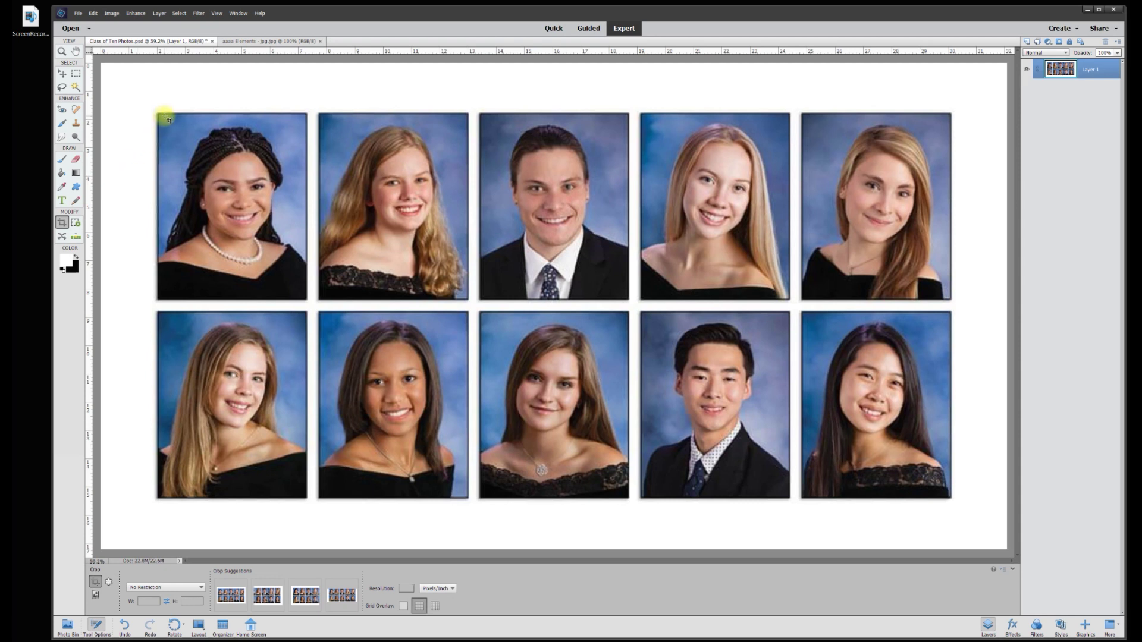
drag(160, 116, 304, 298)
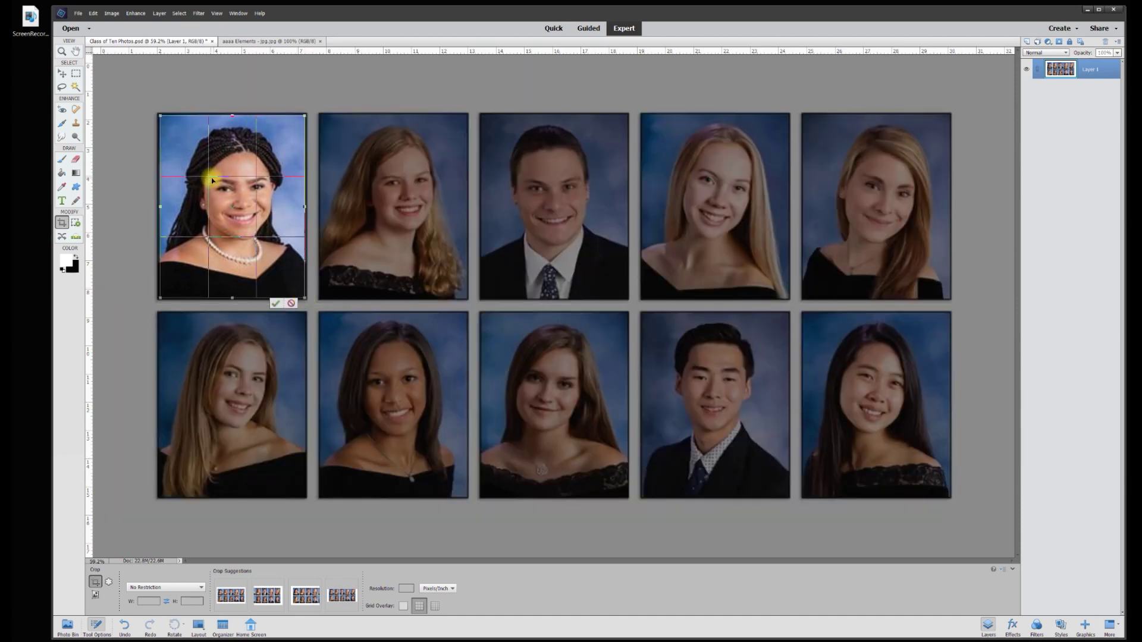
click(276, 303)
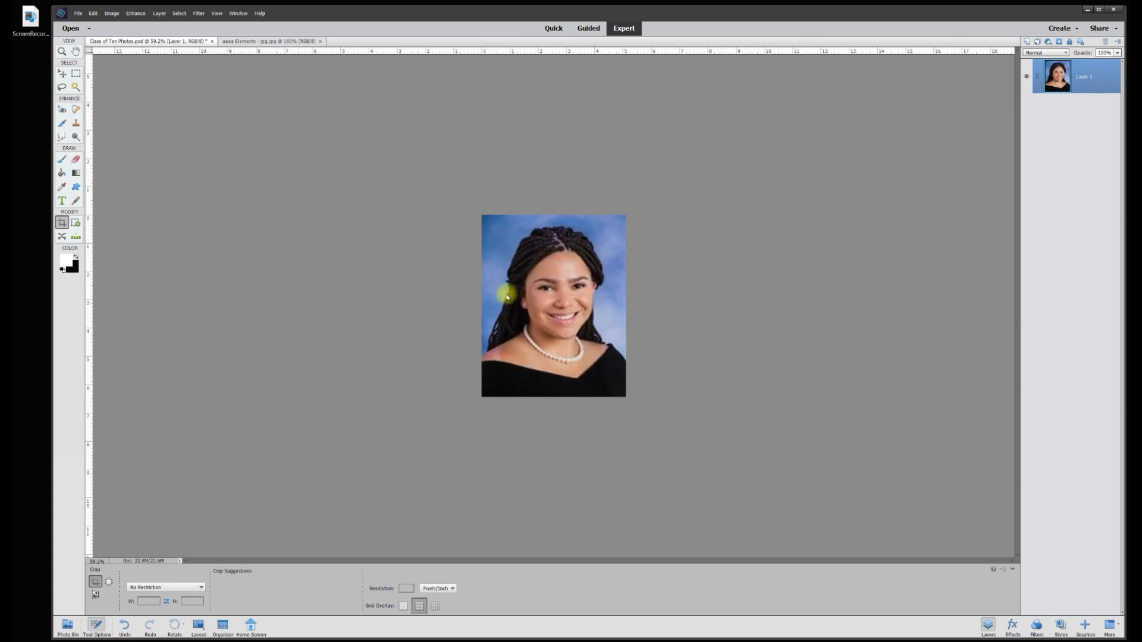
- Save the cropped portrait to the Desktop as a JPEG named Photo-1 with Maximum quality
click(77, 13)
click(91, 105)
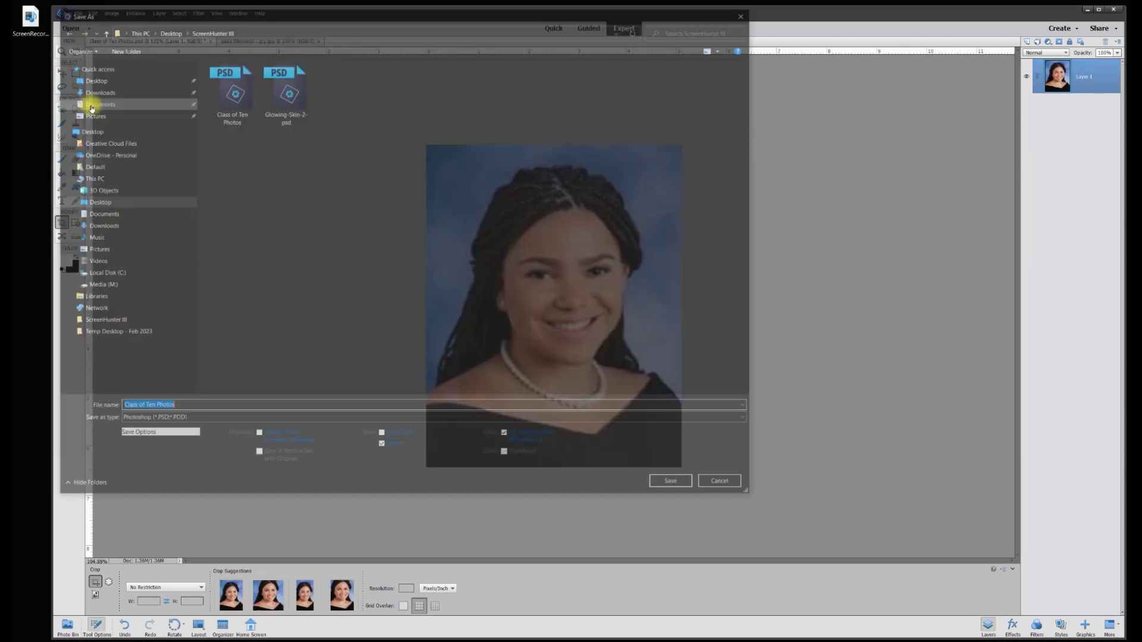
click(95, 79)
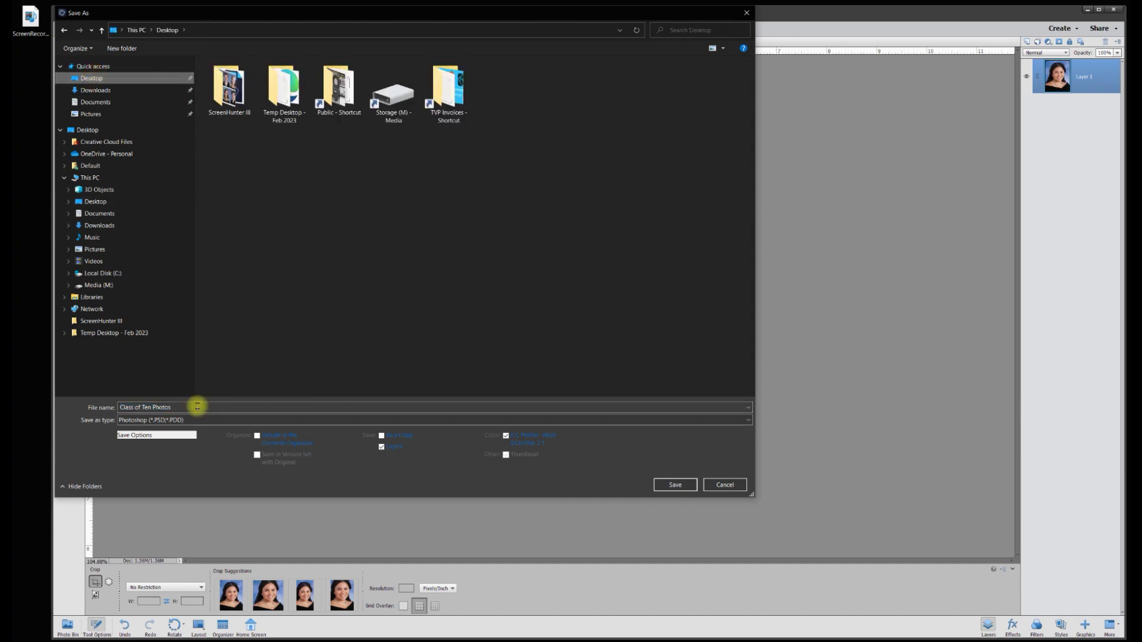
click(159, 420)
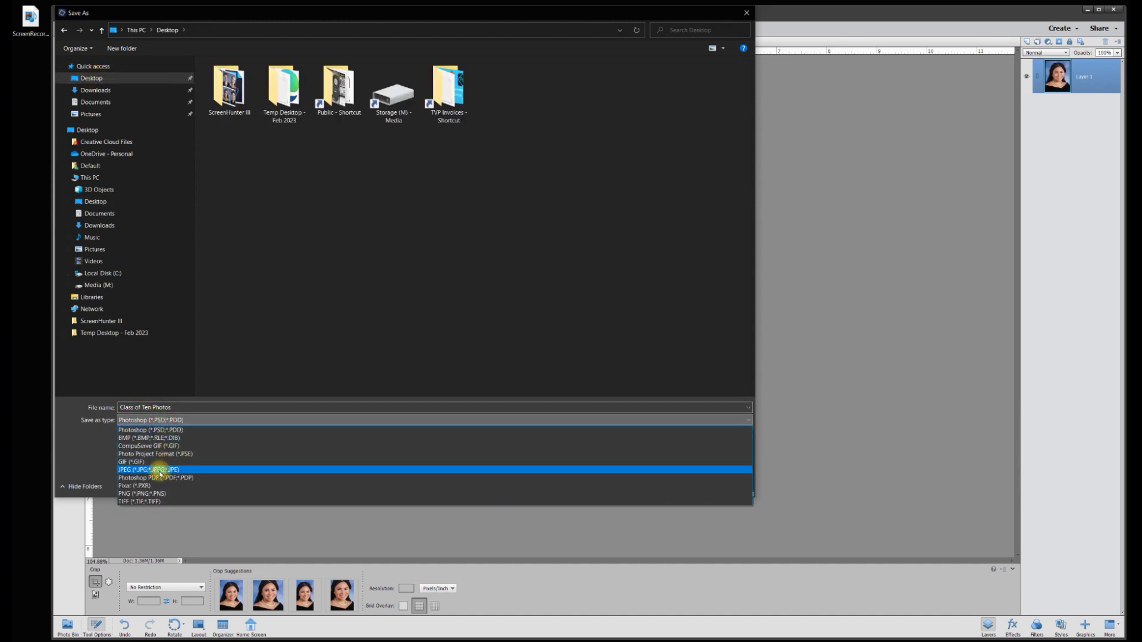
click(160, 471)
drag(186, 406, 87, 411)
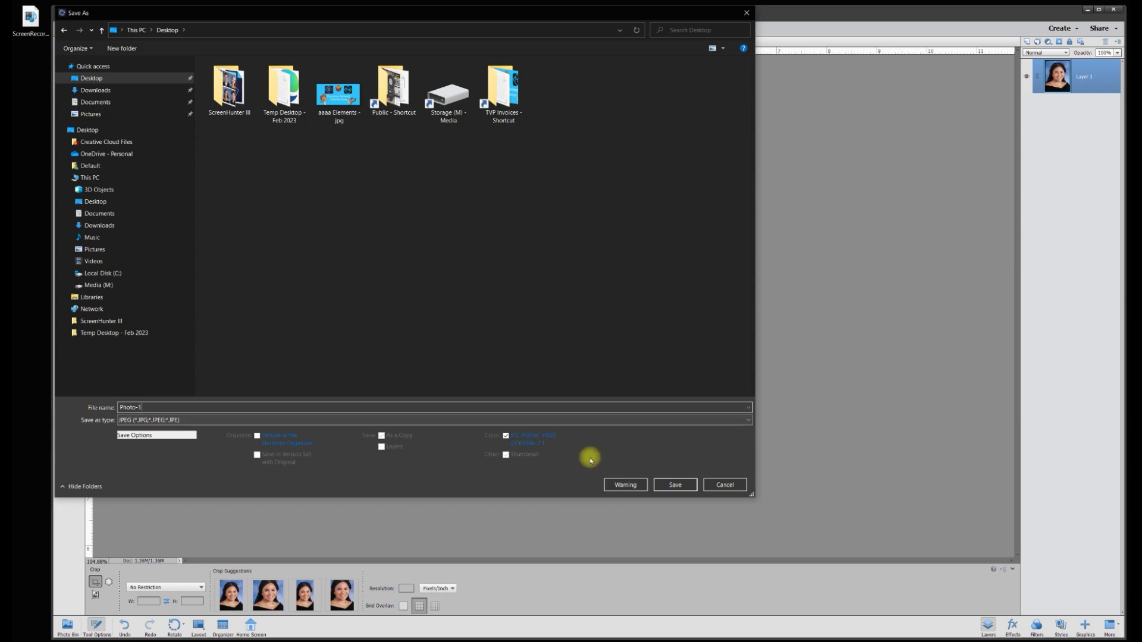
click(676, 484)
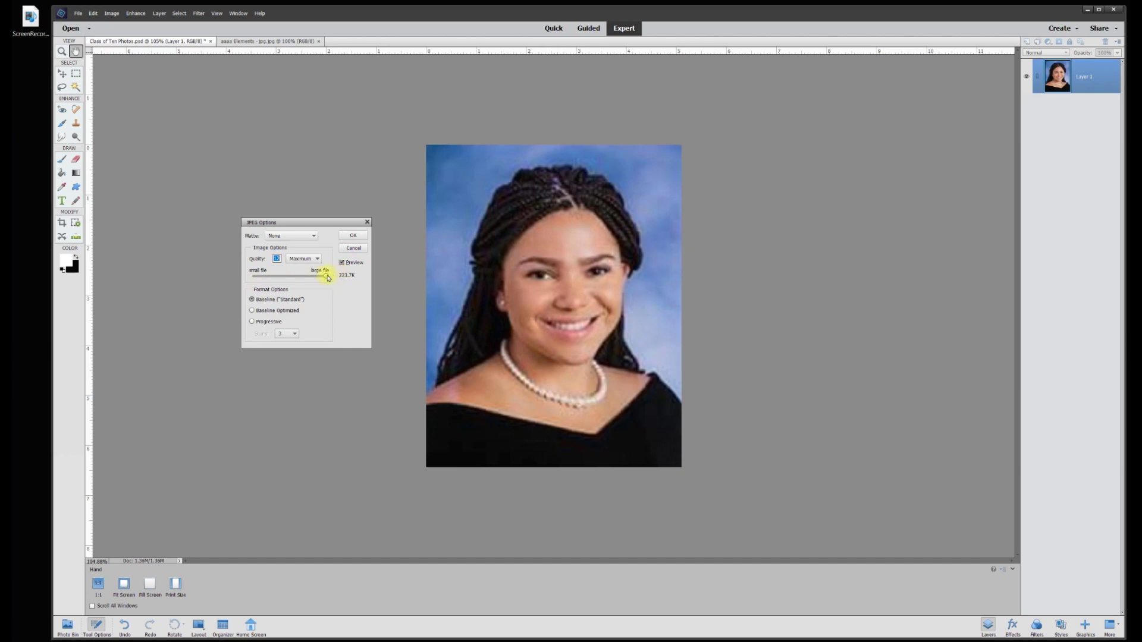
click(352, 235)
- Undo the crop to restore the full ten-portrait sheet and fit it to the window
key(c)
mouse_move(43, 74)
mouse_down()
mouse_move(33, 107)
mouse_move(36, 75)
mouse_move(62, 74)
mouse_up()
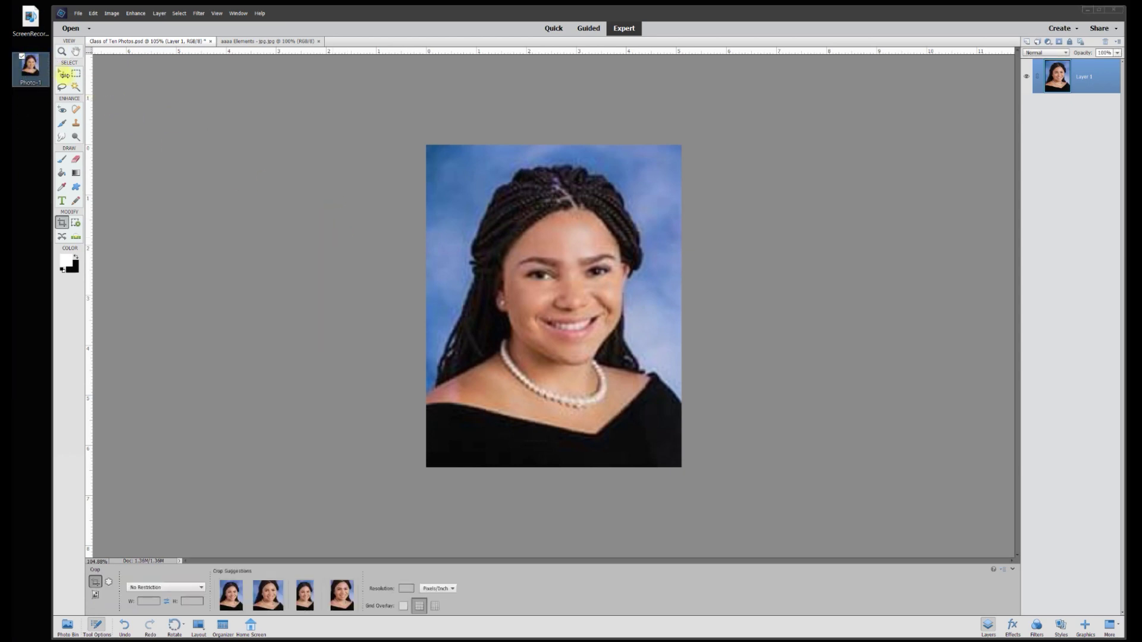
click(375, 239)
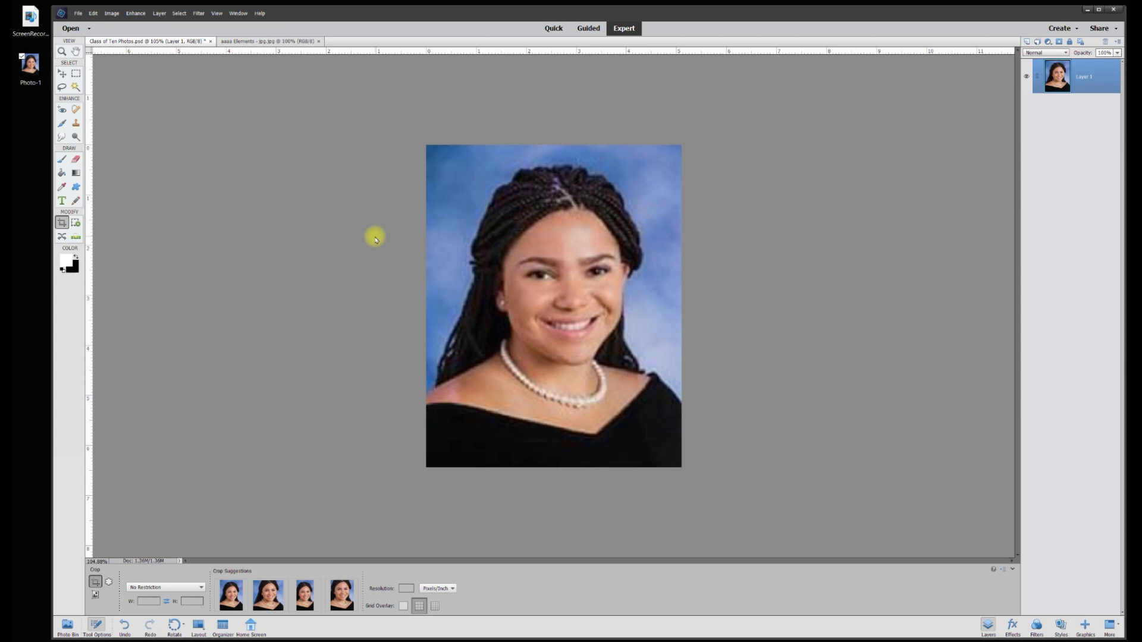
key(ctrl+z)
key(ctrl+0)
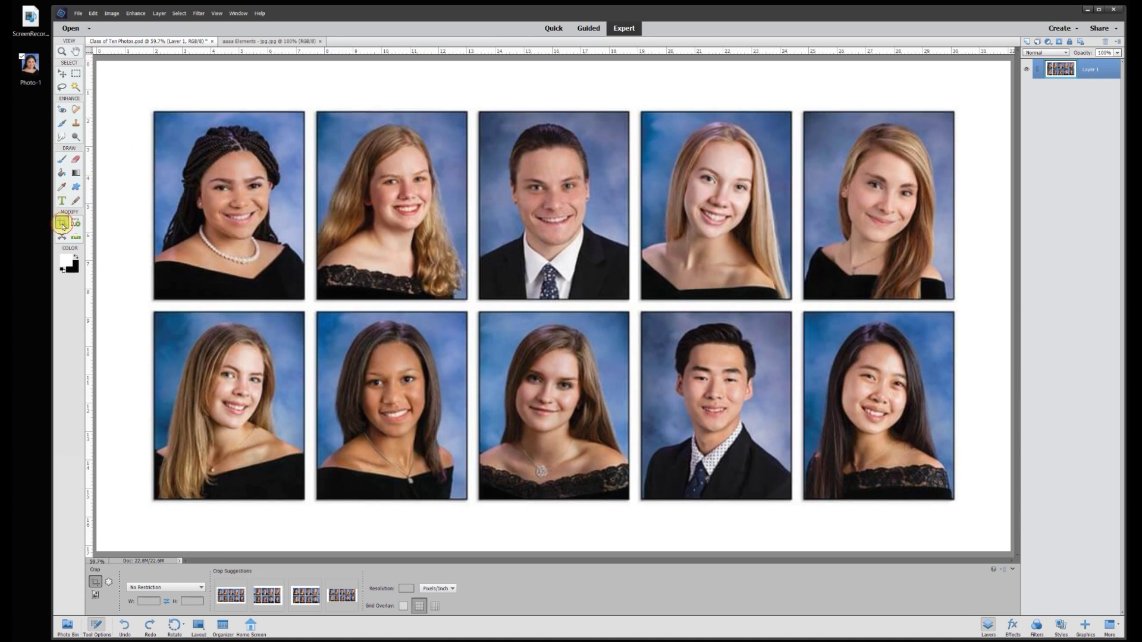
- Crop the sheet to the second top-row portrait and save it to the Desktop as a JPEG named Photo-2 with Maximum quality
drag(319, 114, 469, 299)
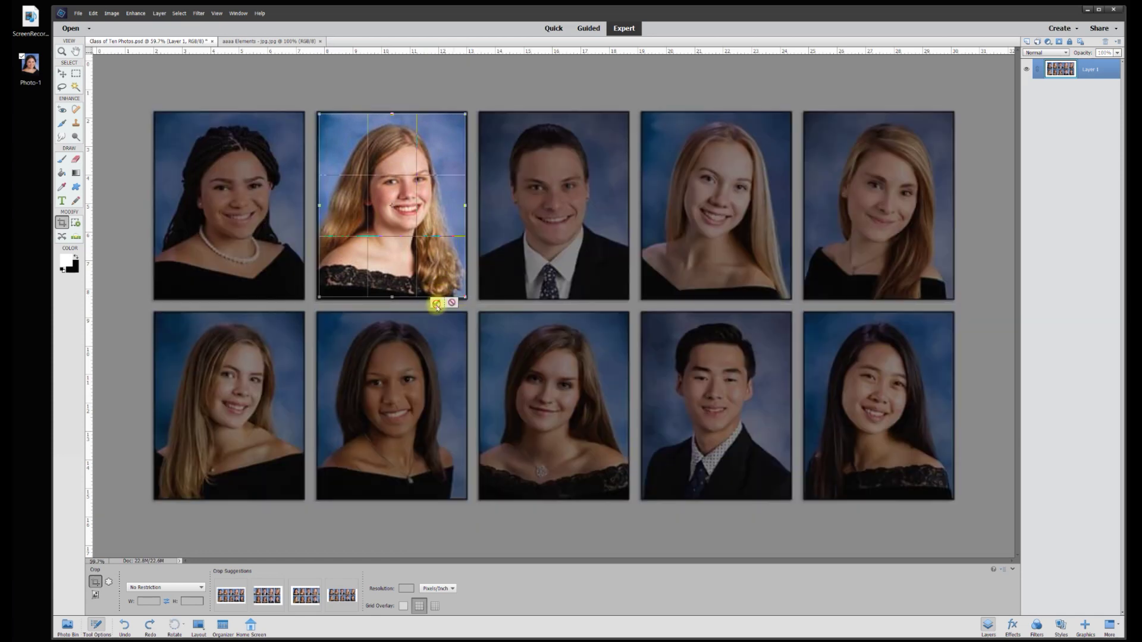
click(440, 304)
click(78, 13)
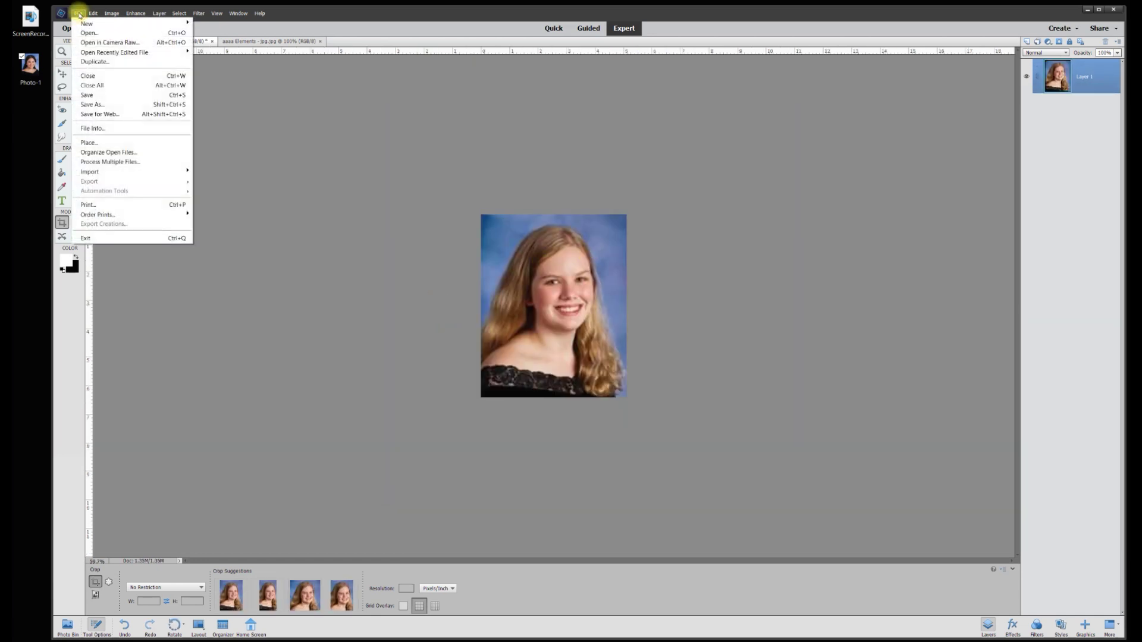
click(92, 105)
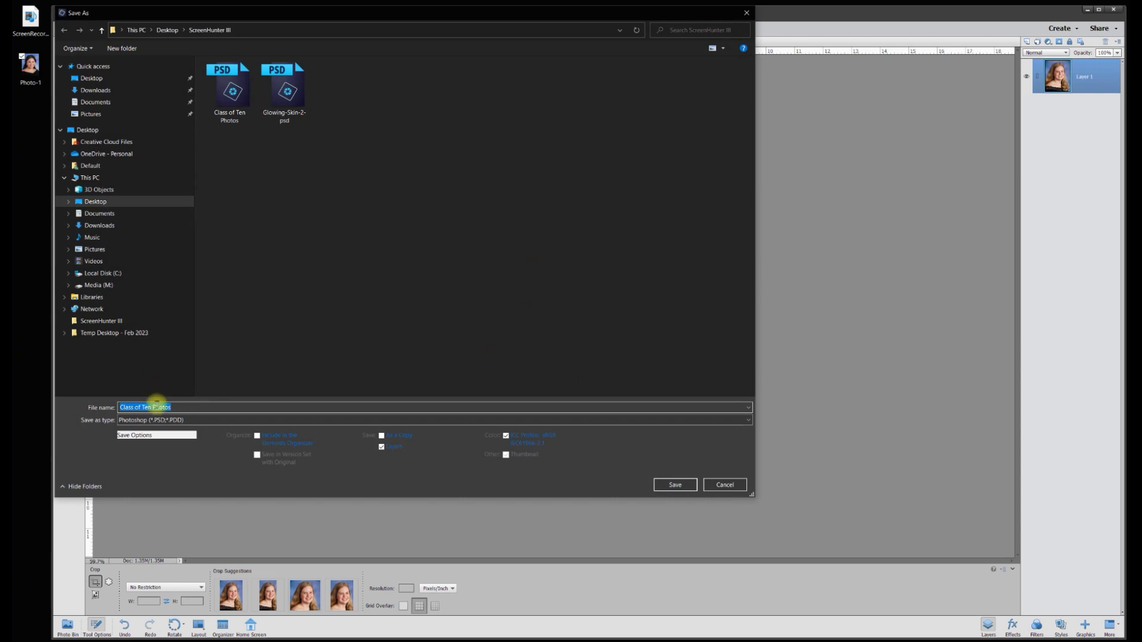
click(92, 78)
text(Pho)
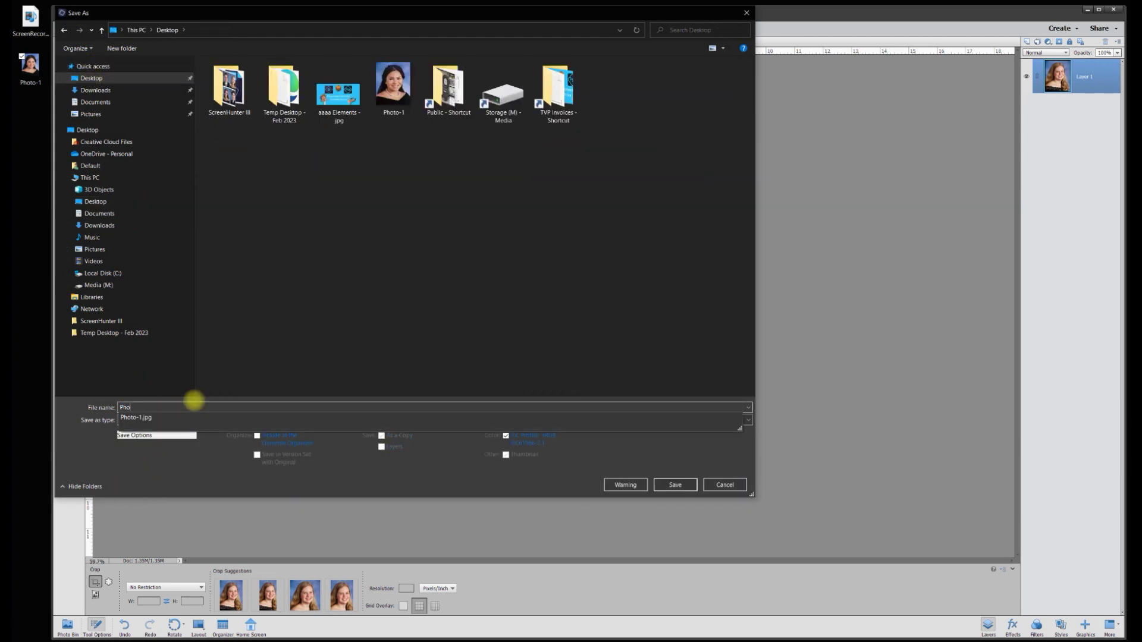
text(to-2)
click(676, 484)
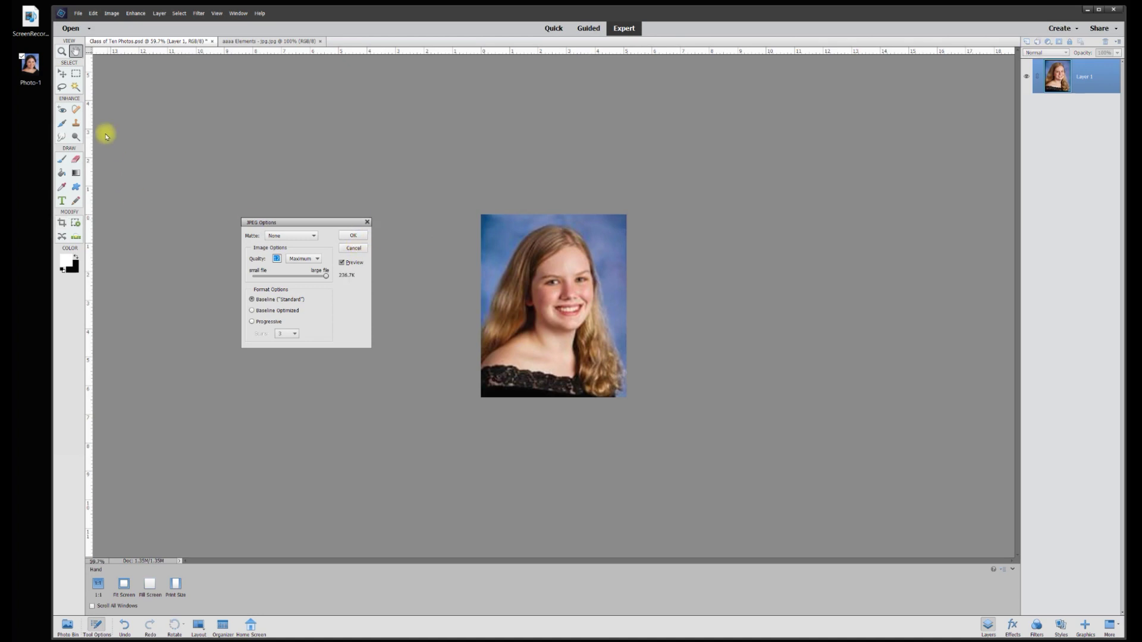
click(354, 236)
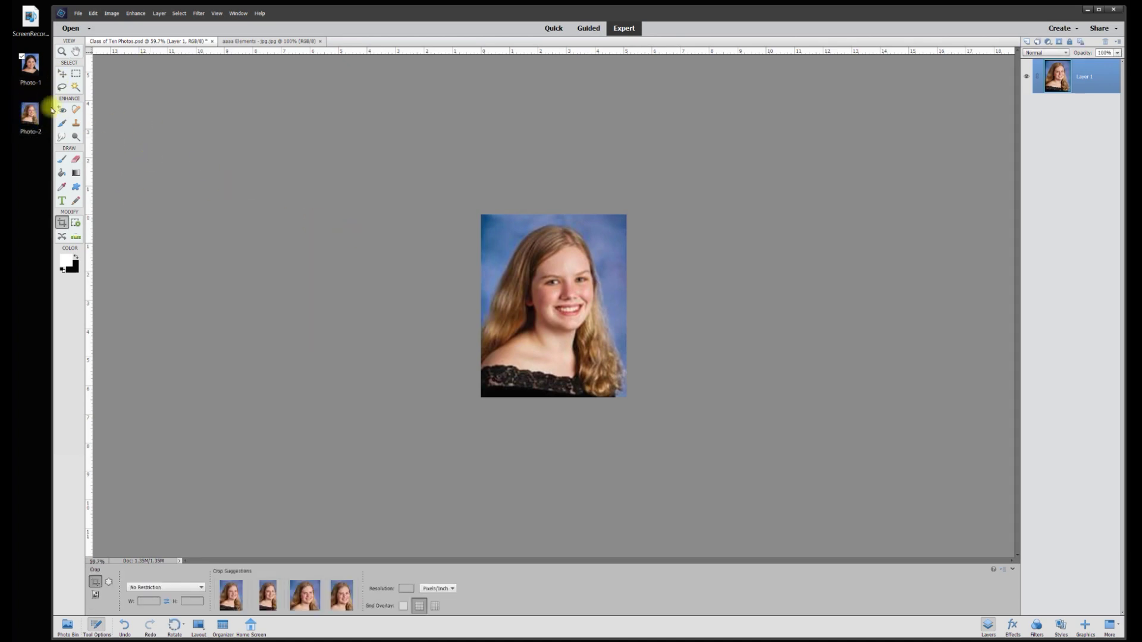
- Undo the crop around the second portrait to bring back the full ten-portrait sheet
click(62, 73)
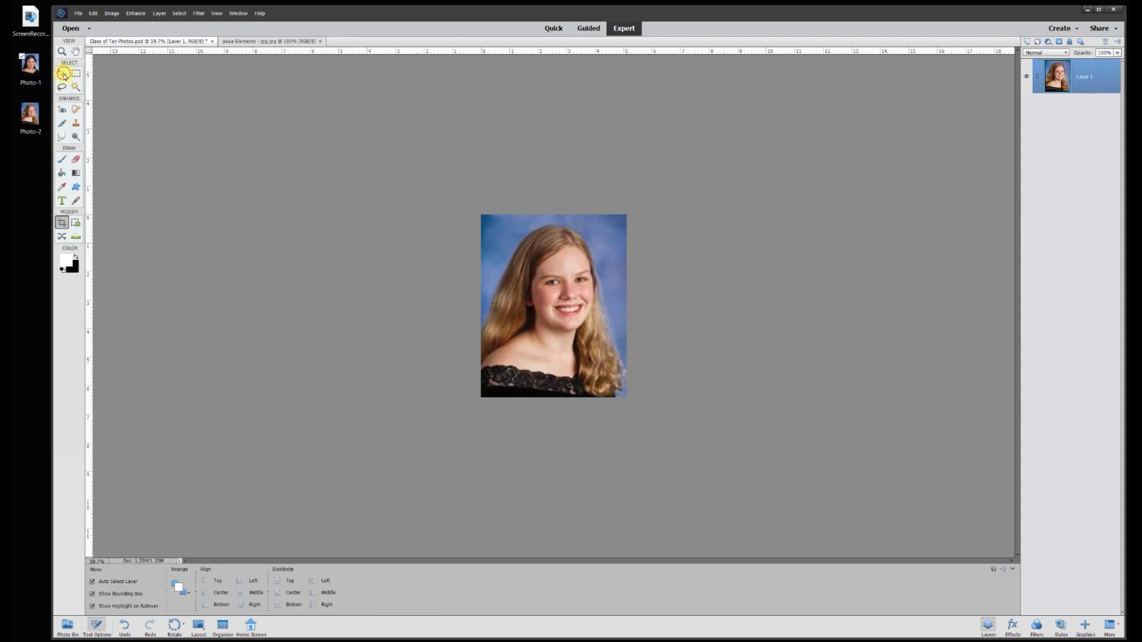
click(333, 222)
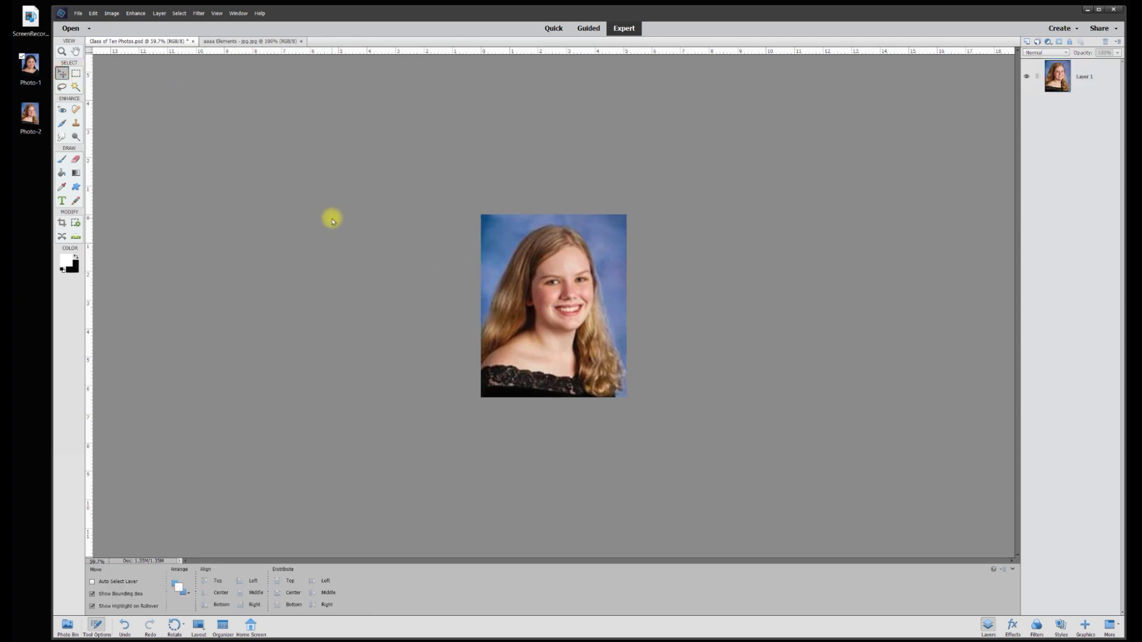
key(ctrl+z)
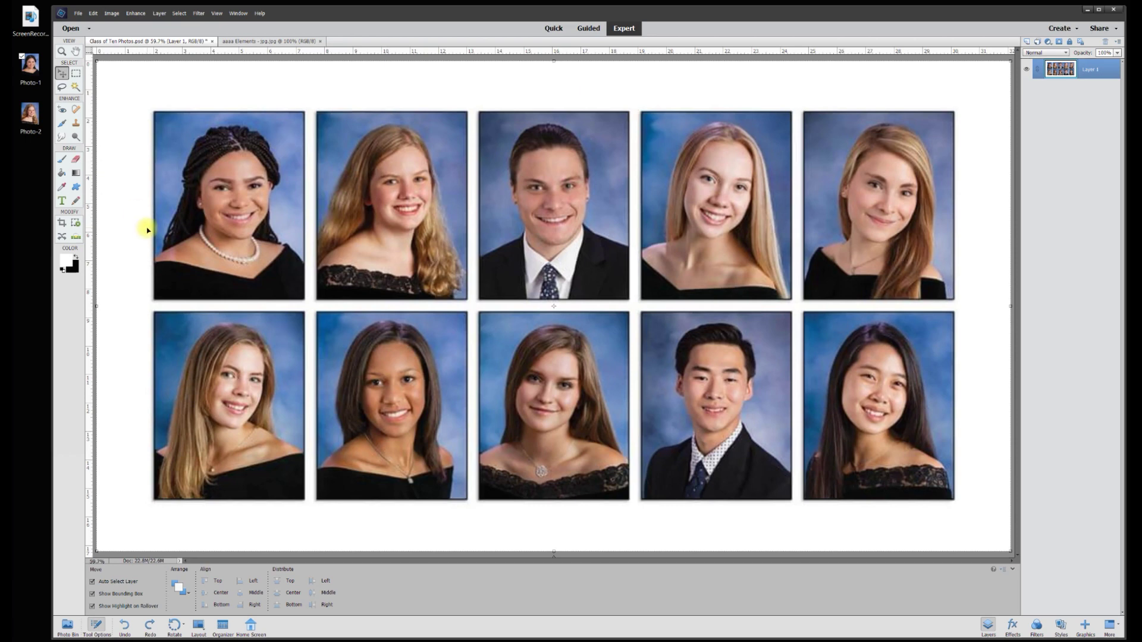
- Crop the sheet to the third top-row portrait, just inside its black border, and start saving it as a new file
click(62, 223)
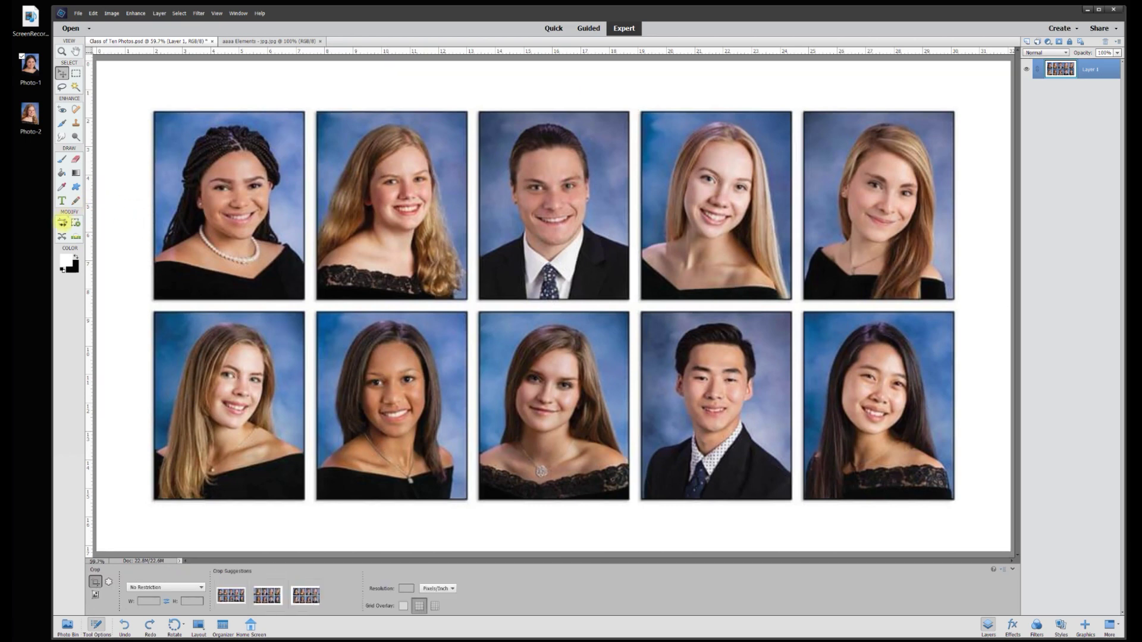
drag(484, 117, 625, 299)
key(Return)
click(78, 13)
click(95, 110)
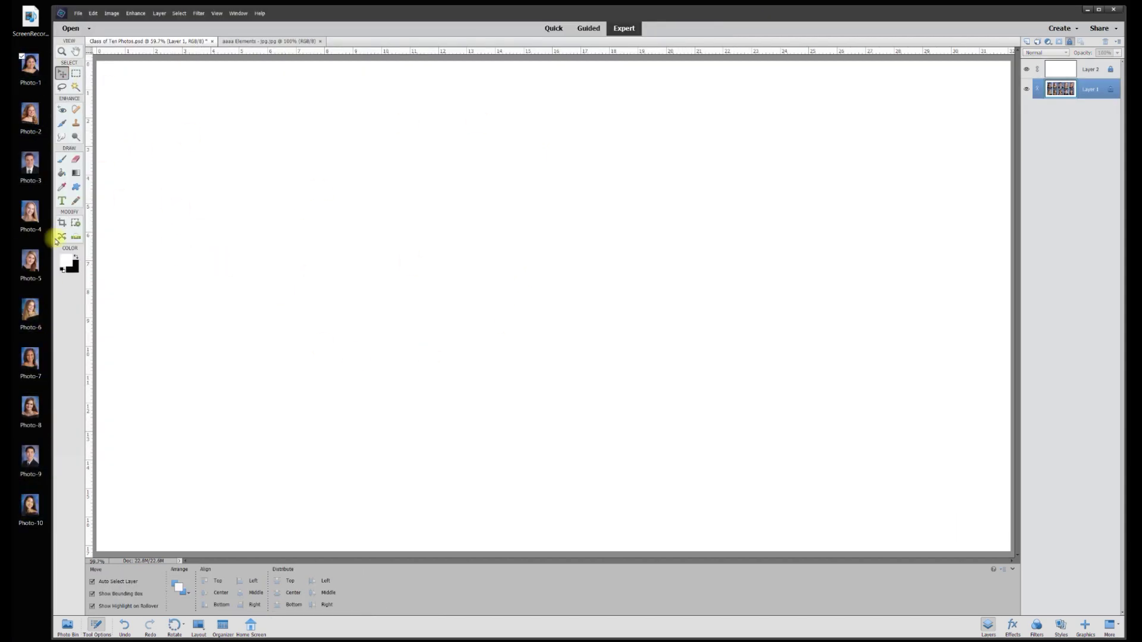
- Open the saved portraits Photo-1 to Photo-10 from the Desktop as separate documents
drag(29, 60, 344, 265)
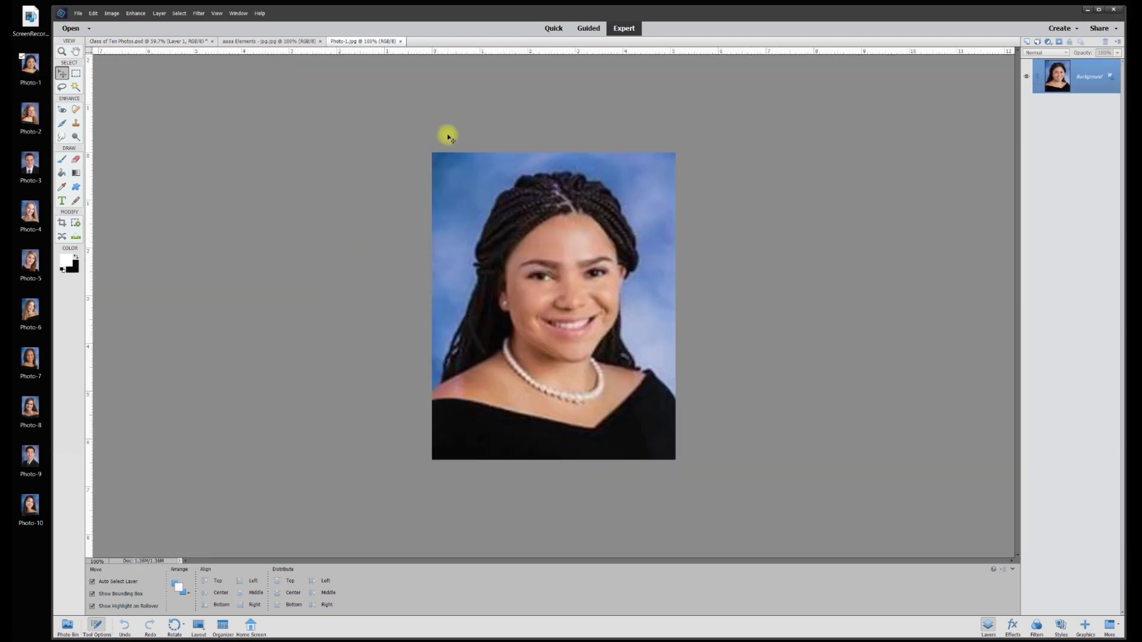
drag(30, 114, 232, 239)
drag(30, 211, 239, 266)
drag(30, 262, 487, 135)
drag(29, 359, 227, 400)
drag(29, 408, 238, 357)
drag(30, 454, 238, 357)
drag(31, 504, 587, 187)
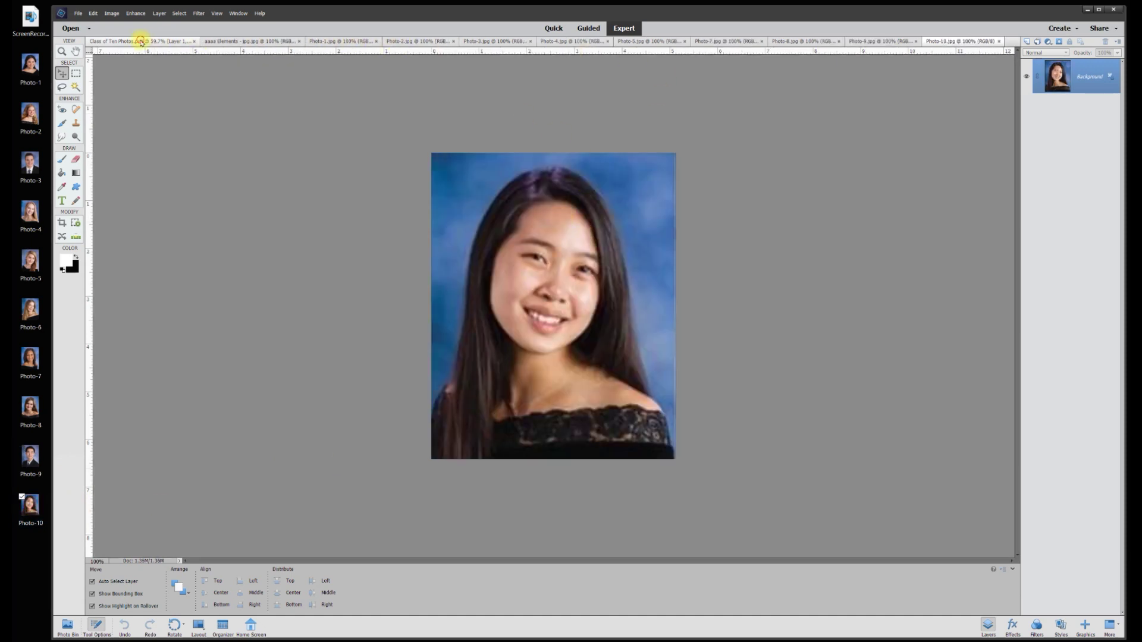
- Copy Photo-1 to Photo-4 from their documents into the blank Class of Ten Photos document, lining them up as the top row
click(335, 42)
drag(484, 191, 169, 137)
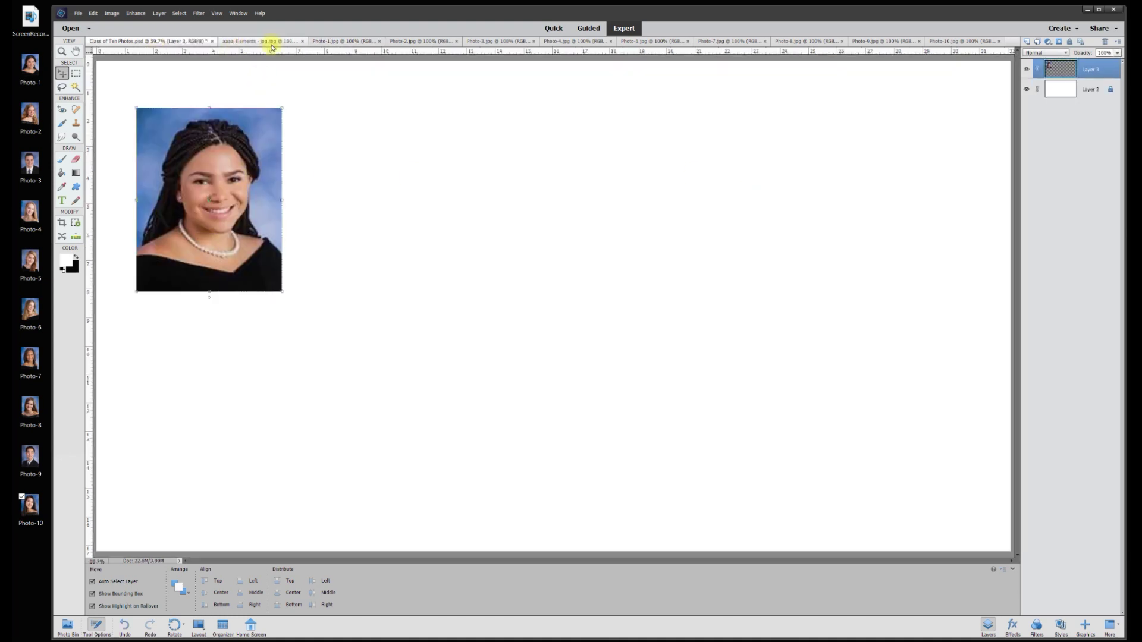
click(402, 42)
drag(421, 142, 329, 115)
click(517, 43)
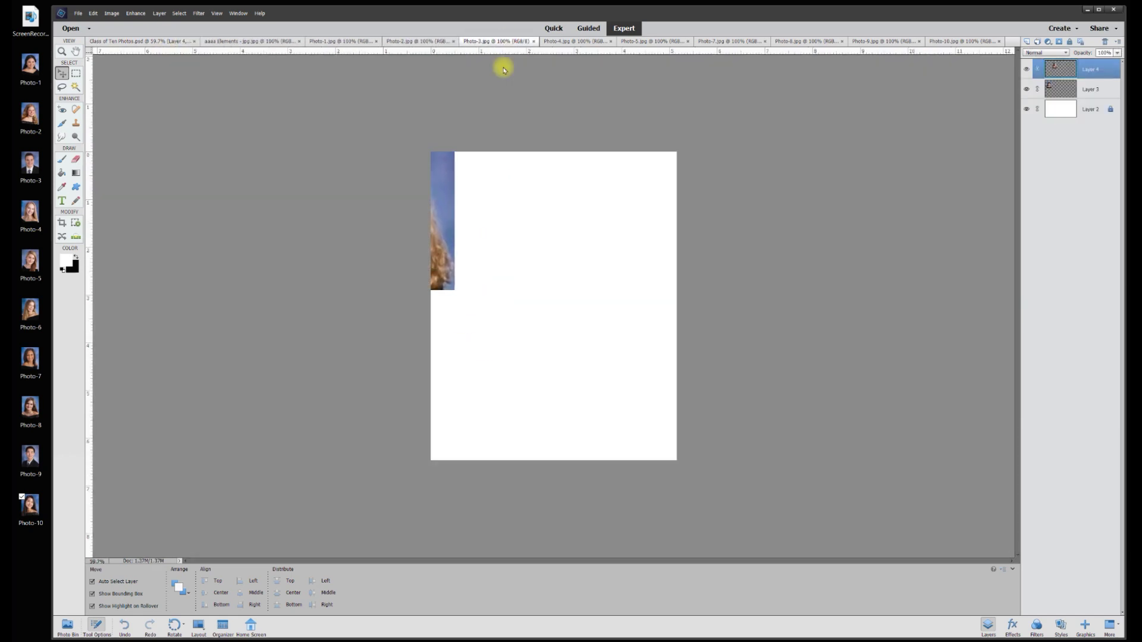
drag(484, 194, 520, 152)
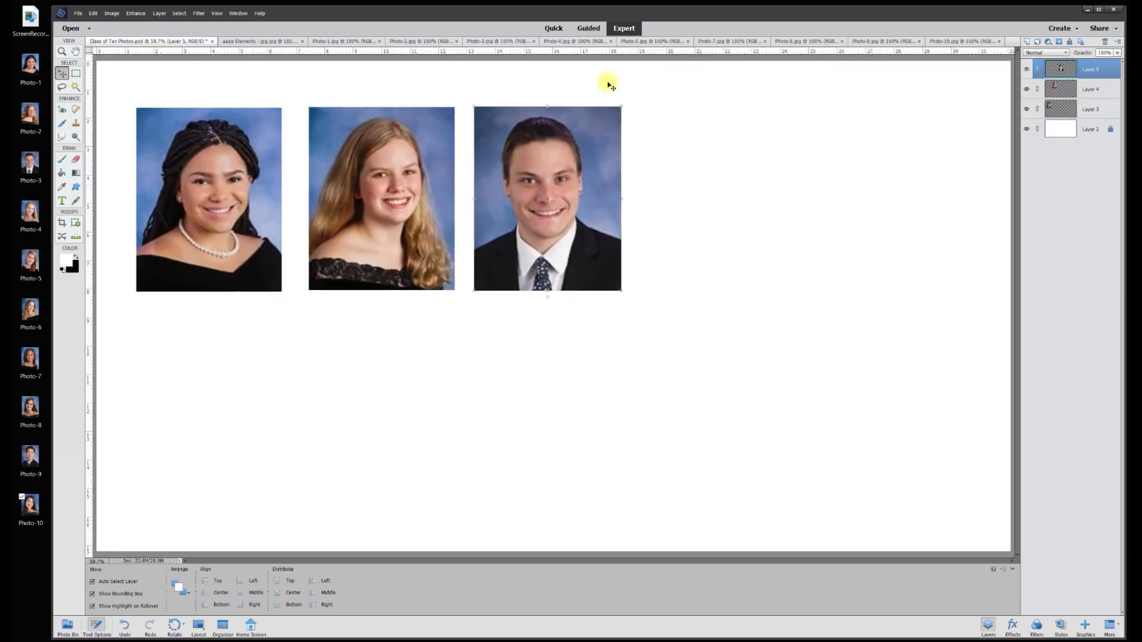
click(580, 43)
drag(505, 204, 161, 50)
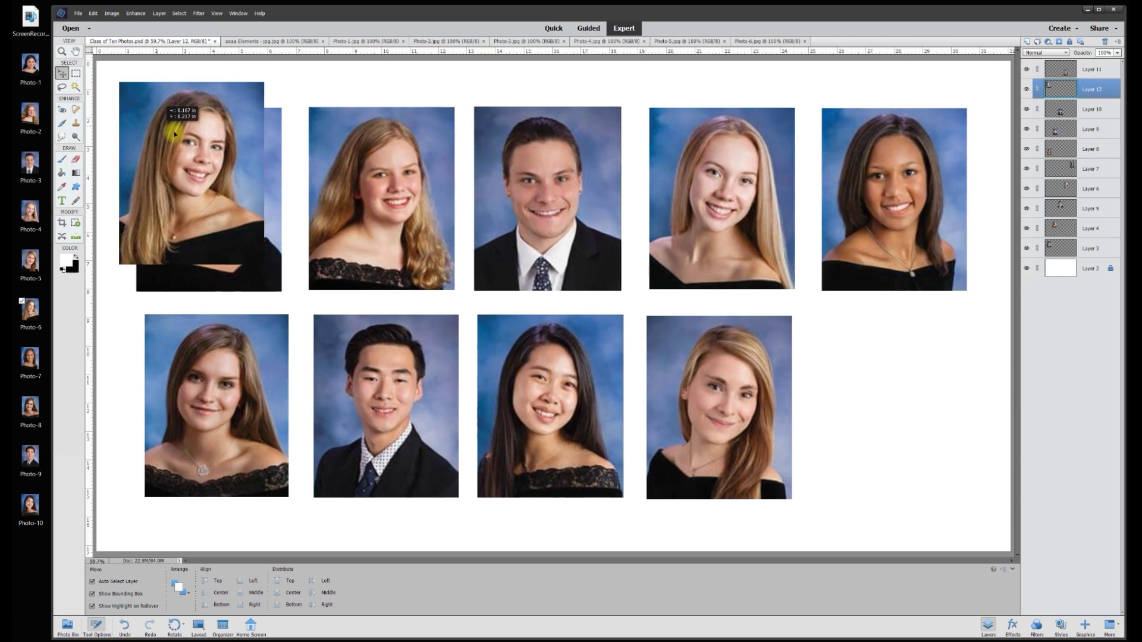
- Move the Photo-6 portrait into the empty spot at the end of the bottom row and deselect it
drag(174, 115, 852, 364)
click(974, 365)
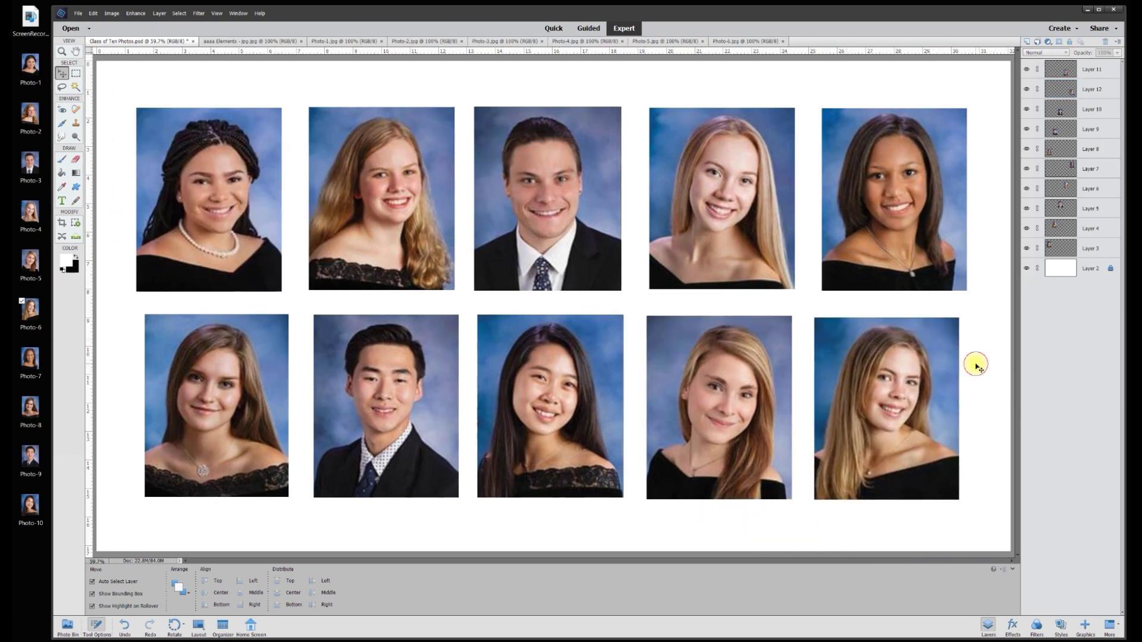